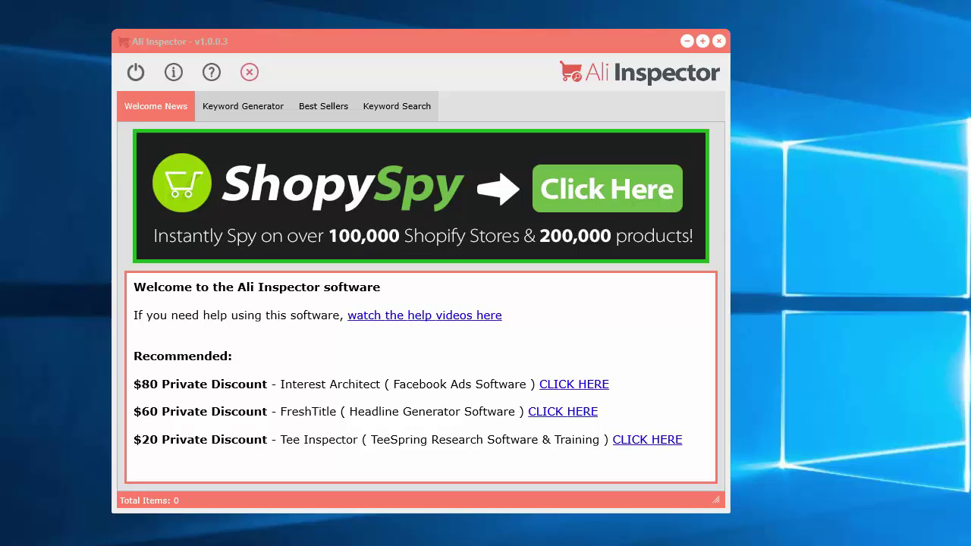
Look through the Welcome News, Keyword Generator, Best Sellers and Keyword Search sections, then return to Keyword Generator
click(143, 104)
click(155, 104)
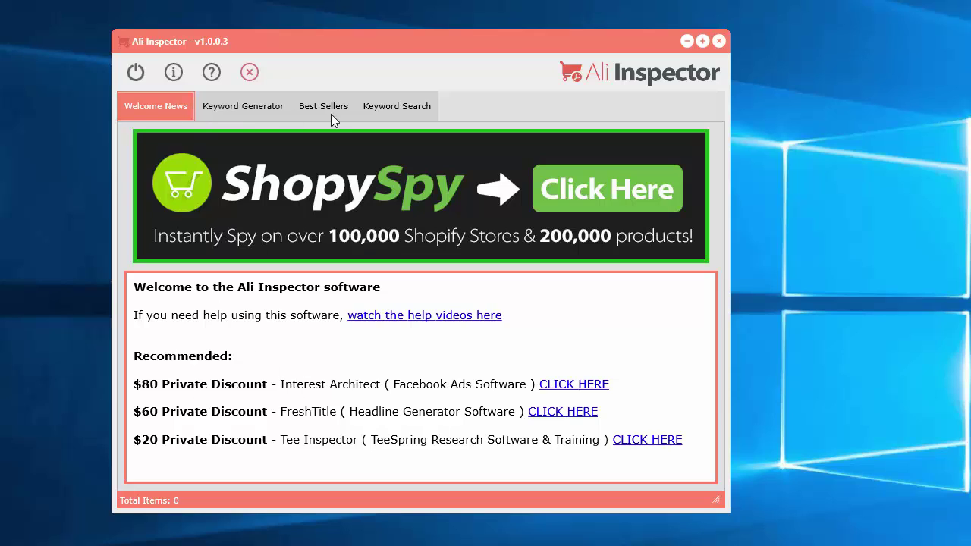
click(228, 104)
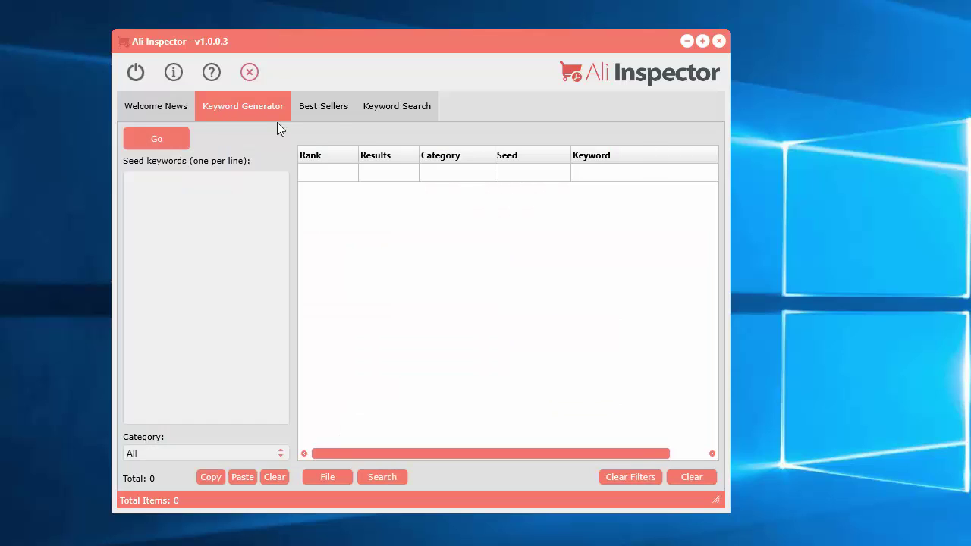
click(326, 107)
click(423, 107)
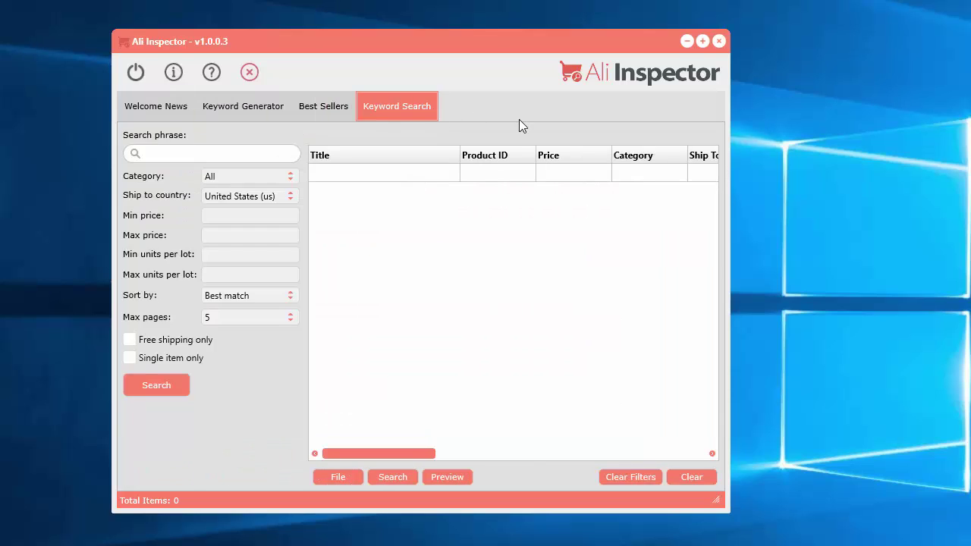
click(243, 108)
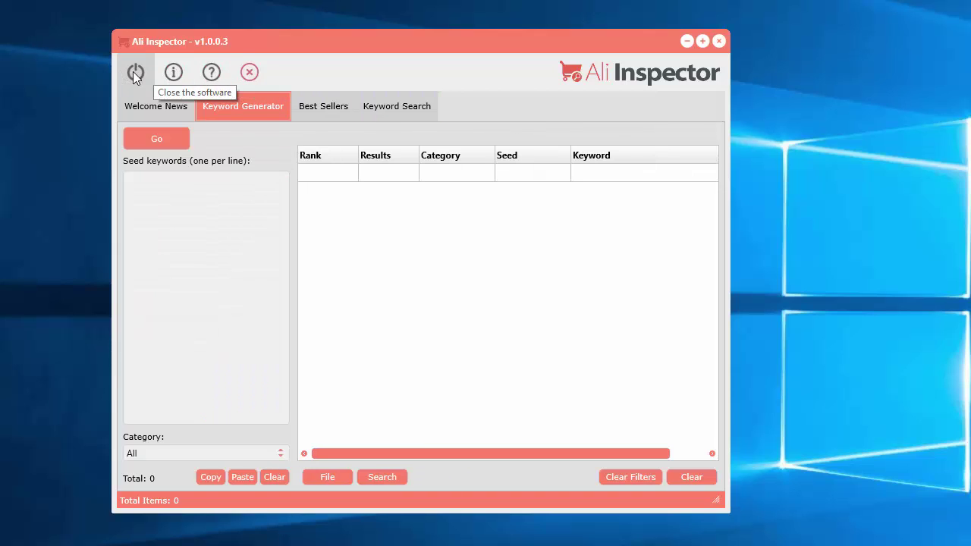
View the software's about information, close it, and look at the help options, including Software Updates
click(172, 73)
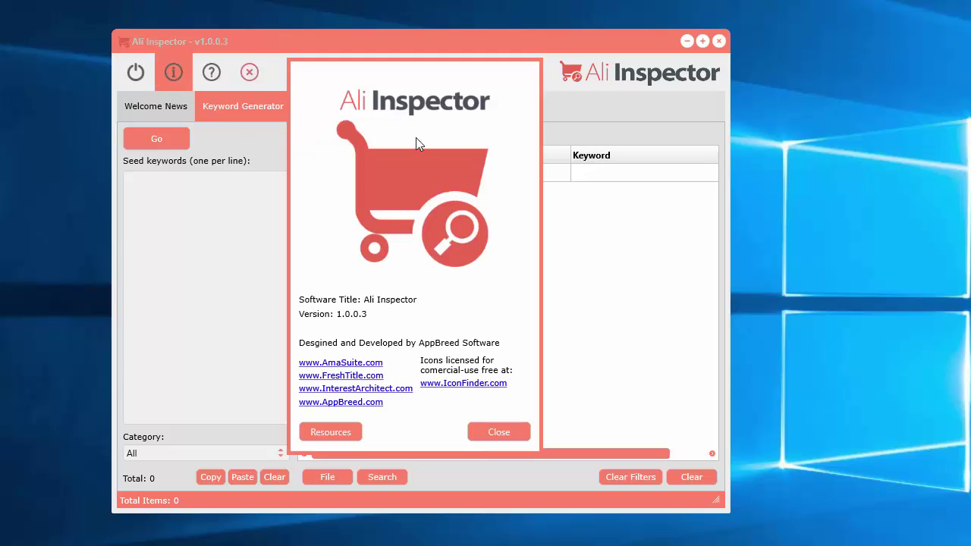
click(498, 434)
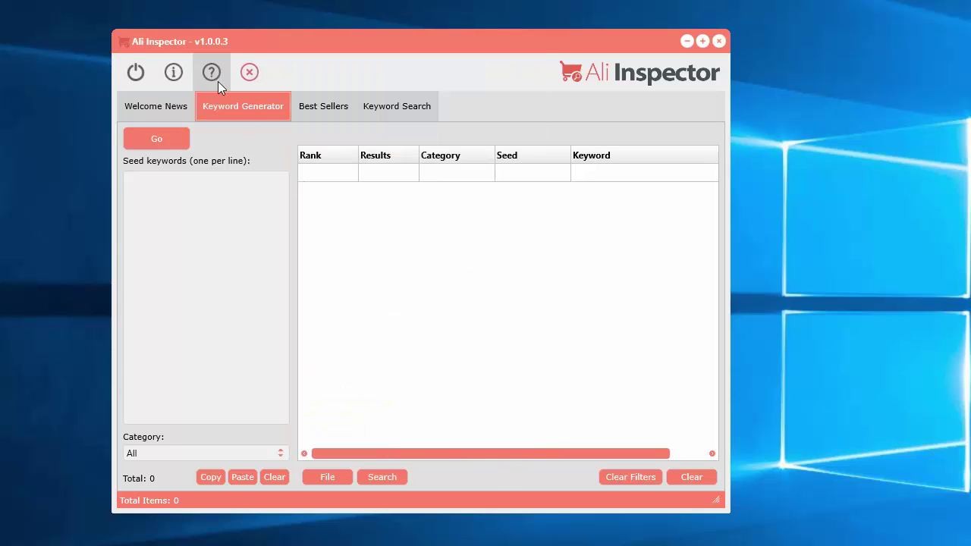
click(211, 75)
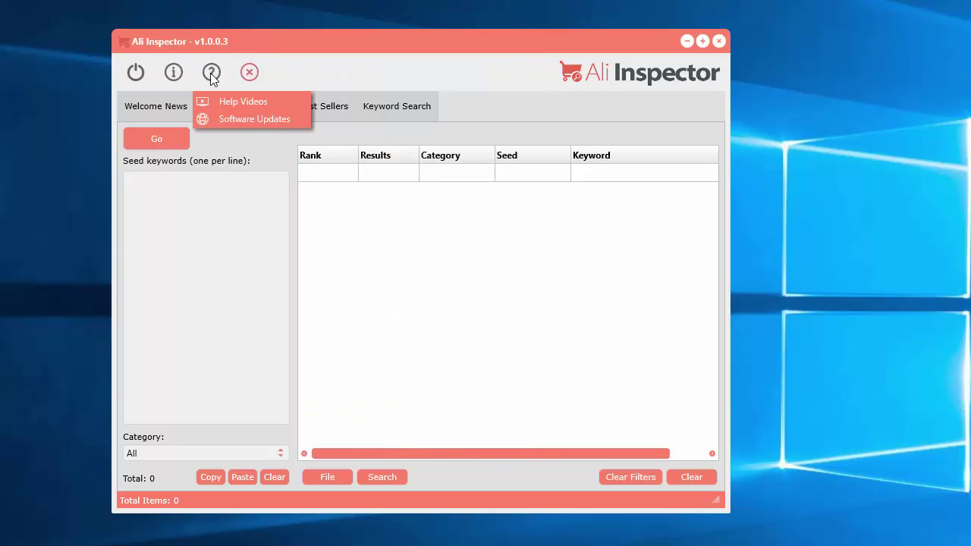
click(263, 122)
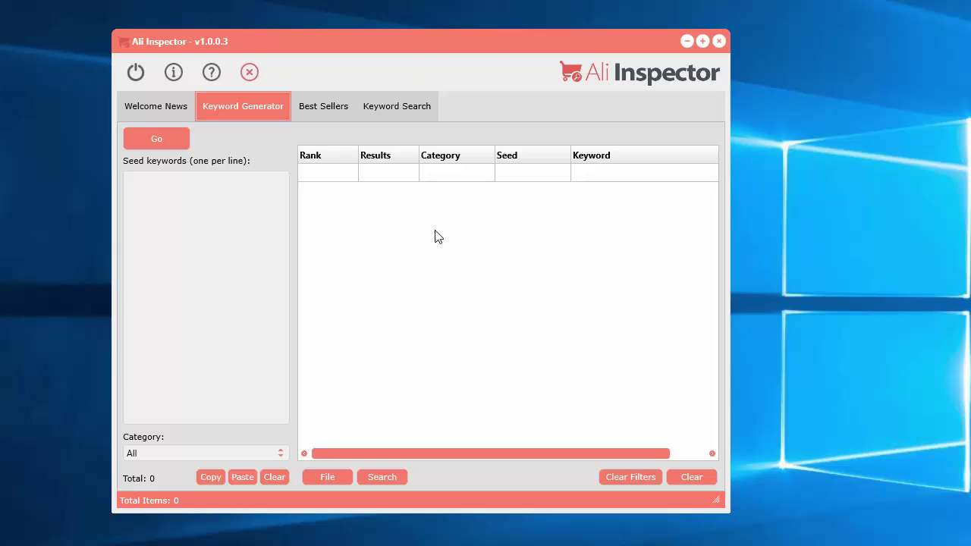
Switch to the AliExpress home page in the browser and look over its product sections
drag(430, 39, 449, 38)
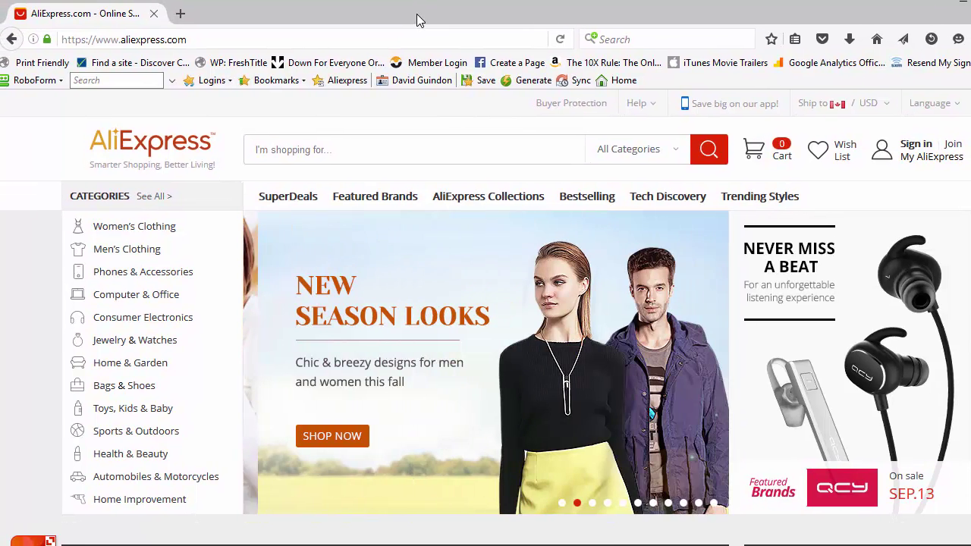
scroll(186, 423, down, 3)
scroll(67, 459, down, 4)
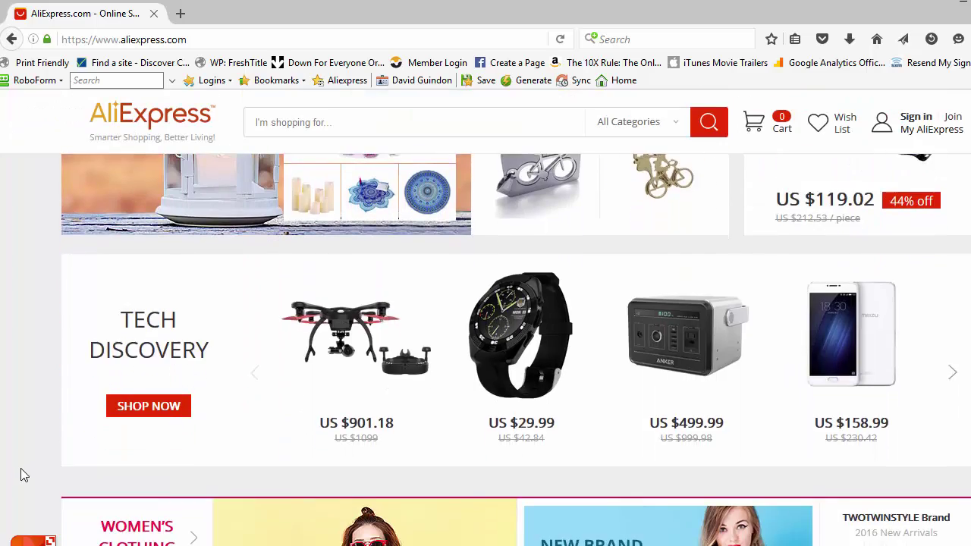
scroll(20, 468, up, 8)
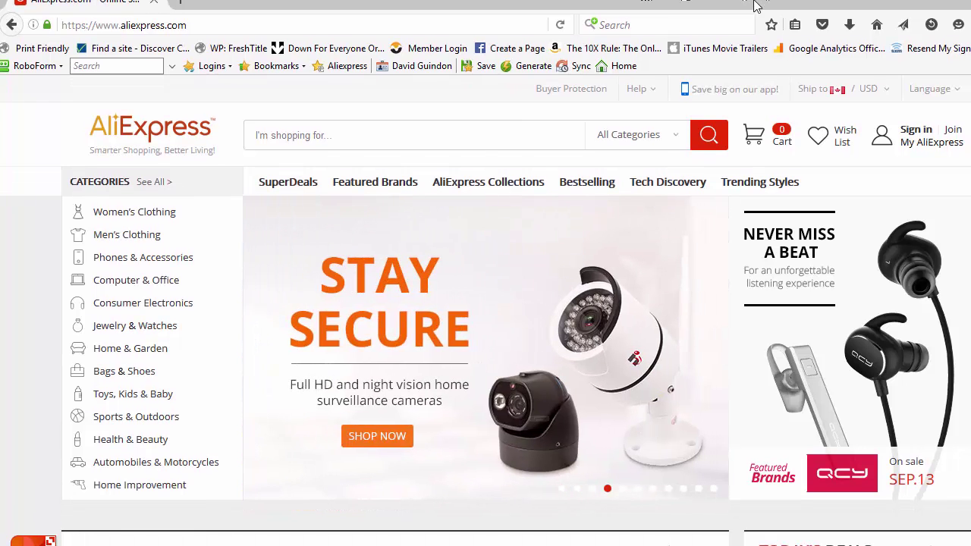
Enter "toy" in the AliExpress search box to view its keyword suggestions
drag(755, 6, 790, 331)
drag(508, 330, 503, 11)
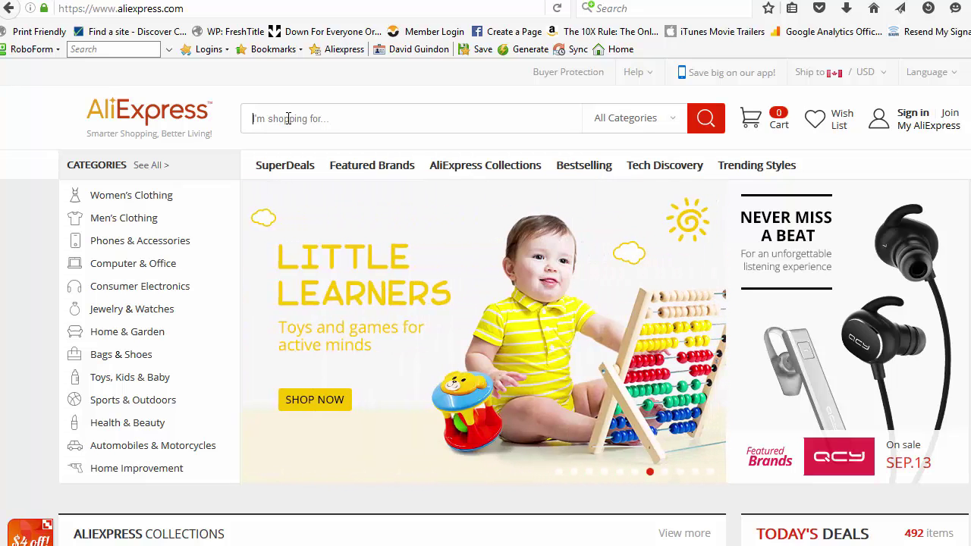
text(to)
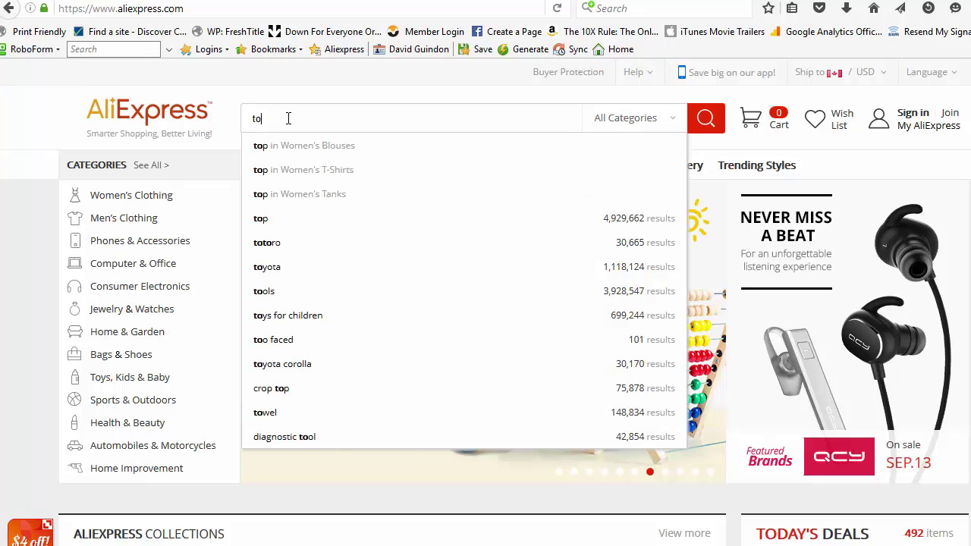
text(y)
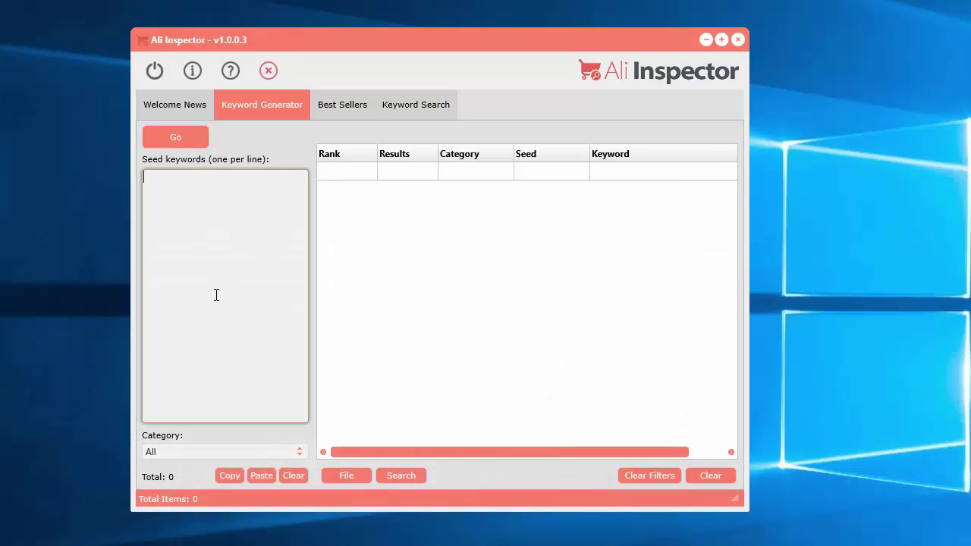
Switch to Ali Inspector and enter "toy" as the seed keyword
text(toy)
drag(383, 40, 344, 17)
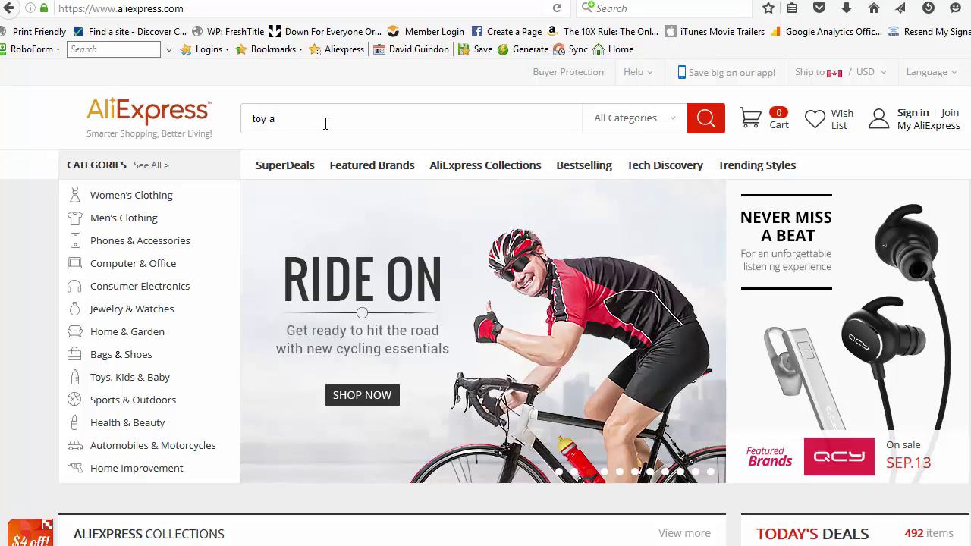
Switch to AliExpress and view the search suggestions for "toy a" and "toy b"
key(BackSpace)
key(BackSpace)
key(BackSpace)
key(BackSpace)
key(BackSpace)
text(toy a)
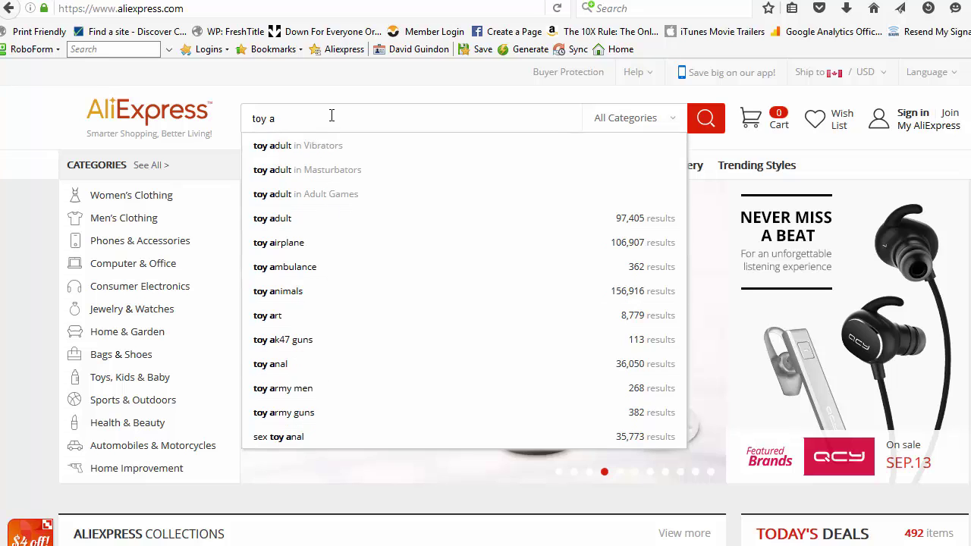
text(b)
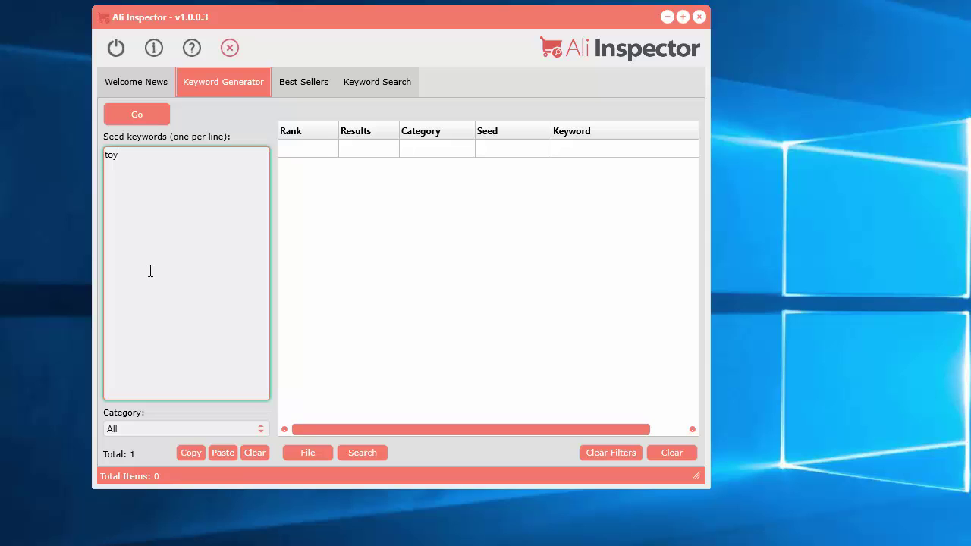
In Ali Inspector, keep the category on All and generate keywords from the seed "toy"
click(161, 430)
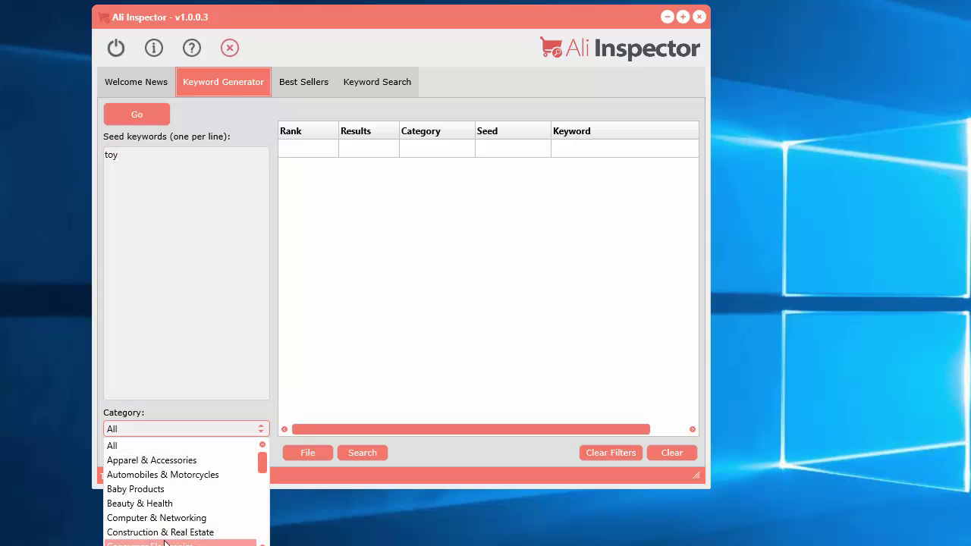
mouse_move(264, 465)
mouse_down()
mouse_move(266, 541)
mouse_move(258, 456)
mouse_up()
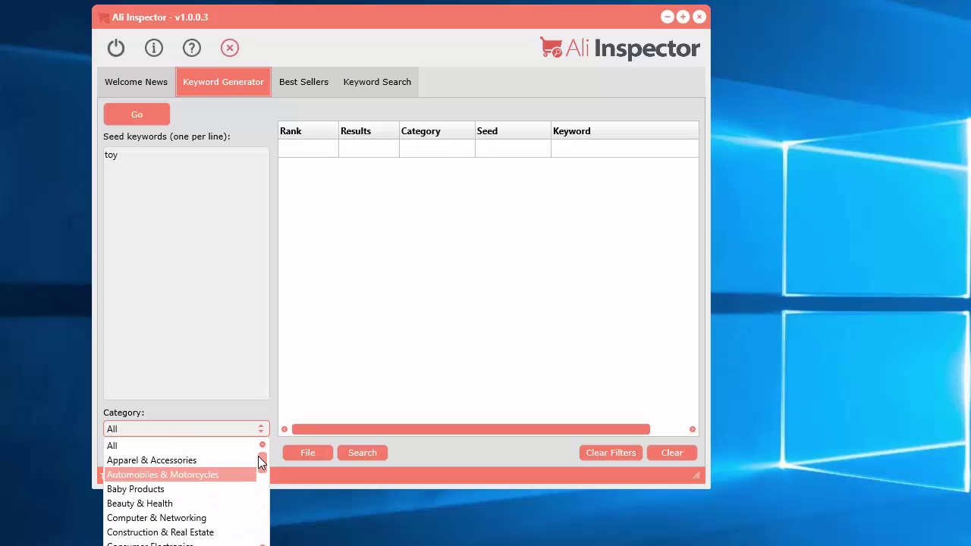
click(213, 448)
click(140, 115)
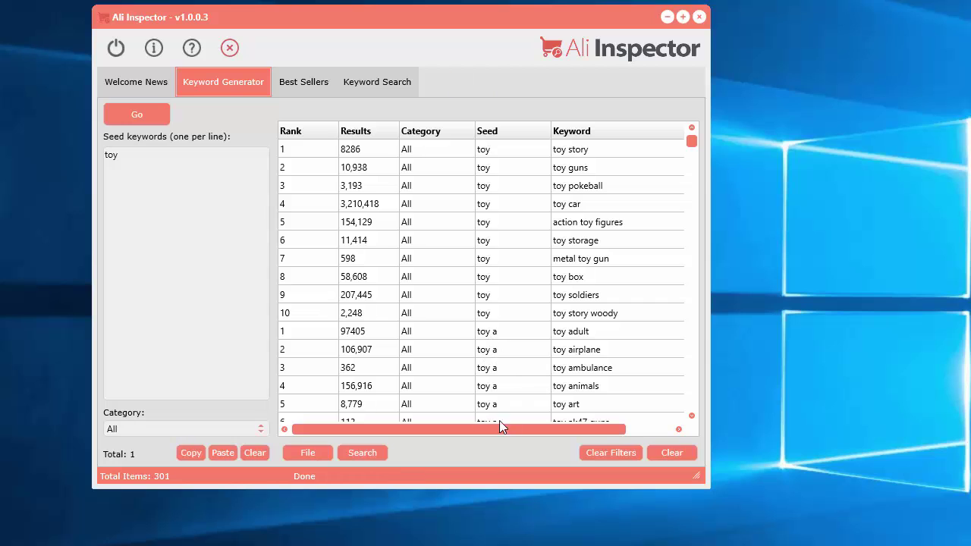
mouse_move(691, 141)
mouse_down()
mouse_move(685, 412)
mouse_move(706, 135)
mouse_up()
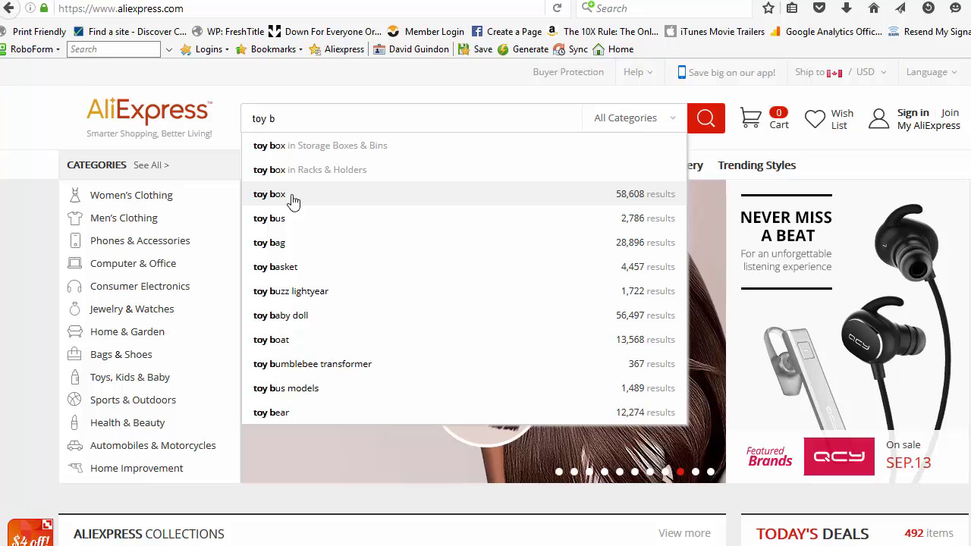
Switch to AliExpress and replace the search text with "toy c" to view its suggestions
key(Escape)
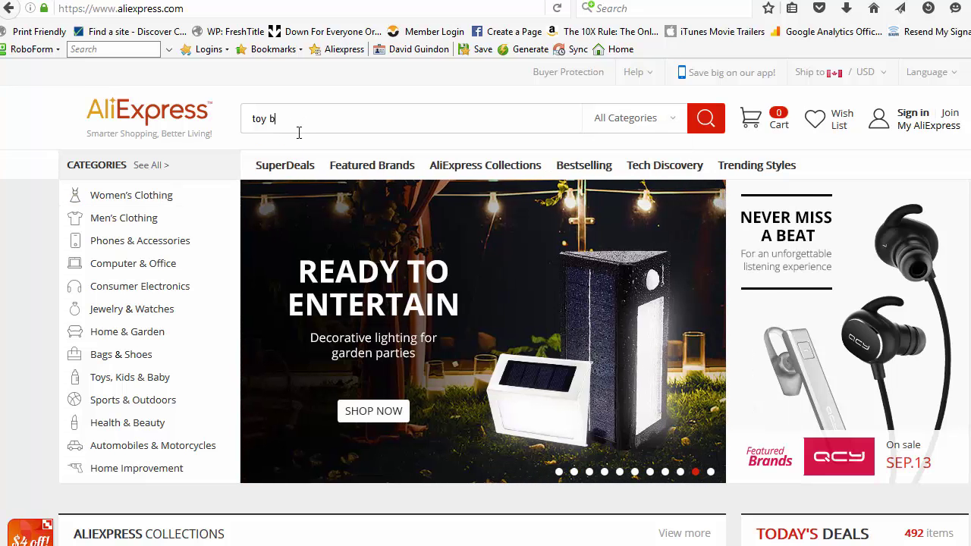
key(BackSpace)
key(BackSpace)
key(BackSpace)
key(BackSpace)
key(BackSpace)
text(toy)
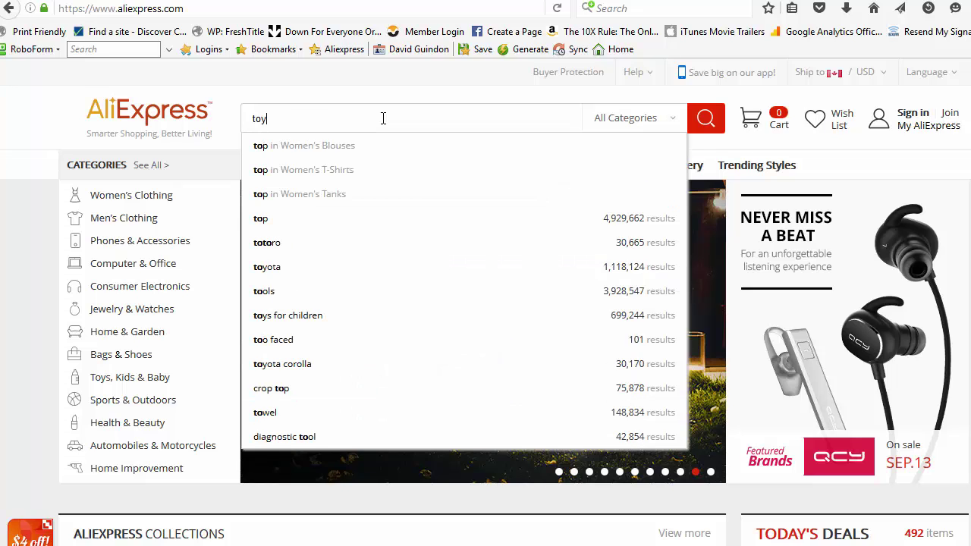
text( c)
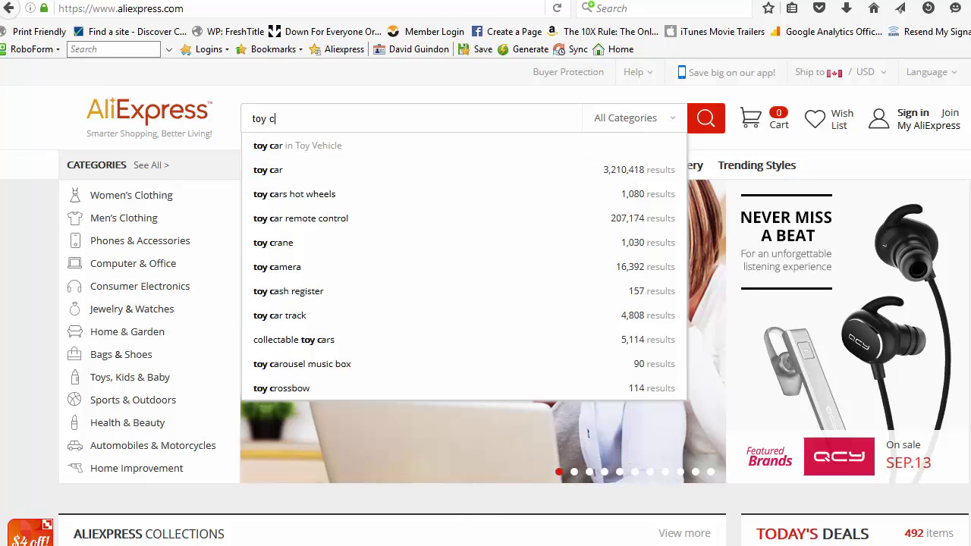
Return to Ali Inspector and examine the generated keywords for the "toy a" seed, such as toy adult, toy airplane and toy ambulance
key(alt+Tab)
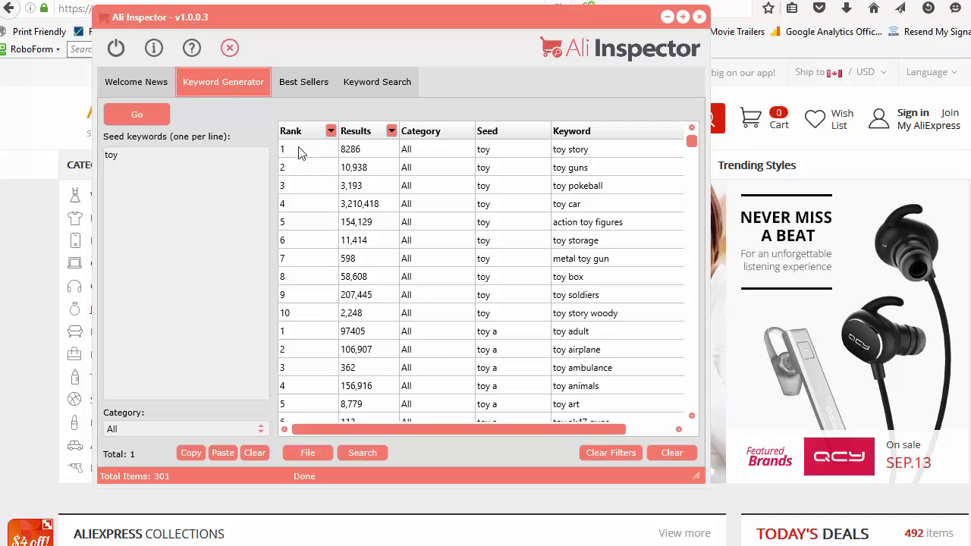
click(500, 331)
scroll(497, 322, down, 1)
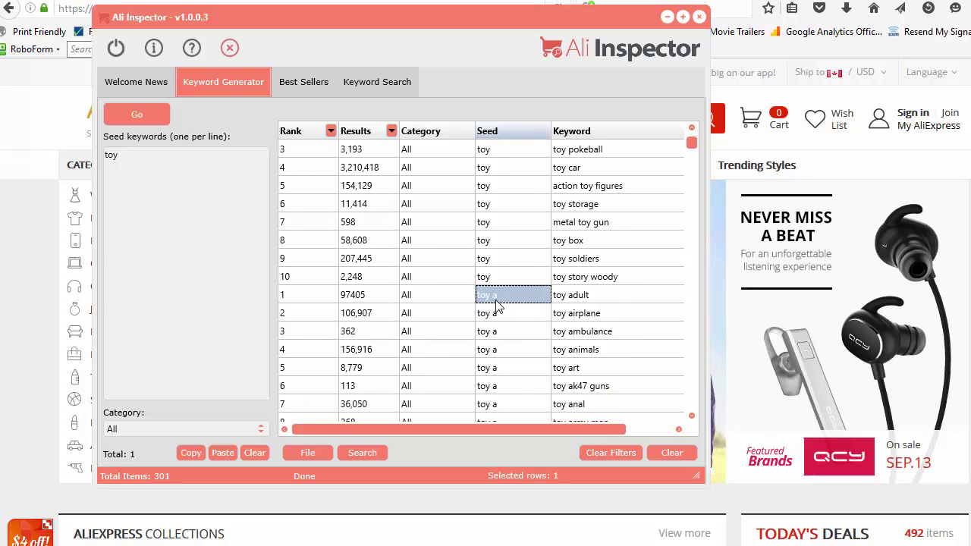
scroll(353, 261, down, 1)
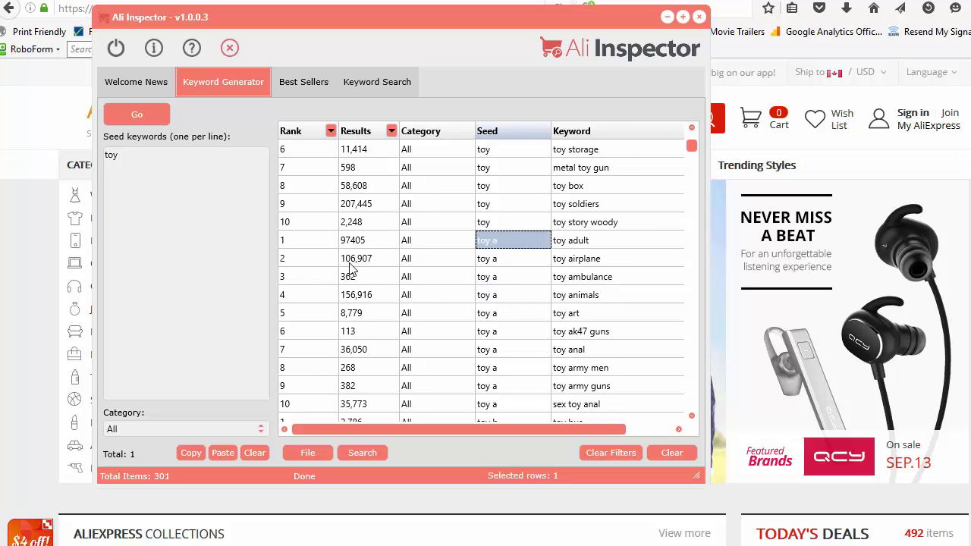
click(595, 243)
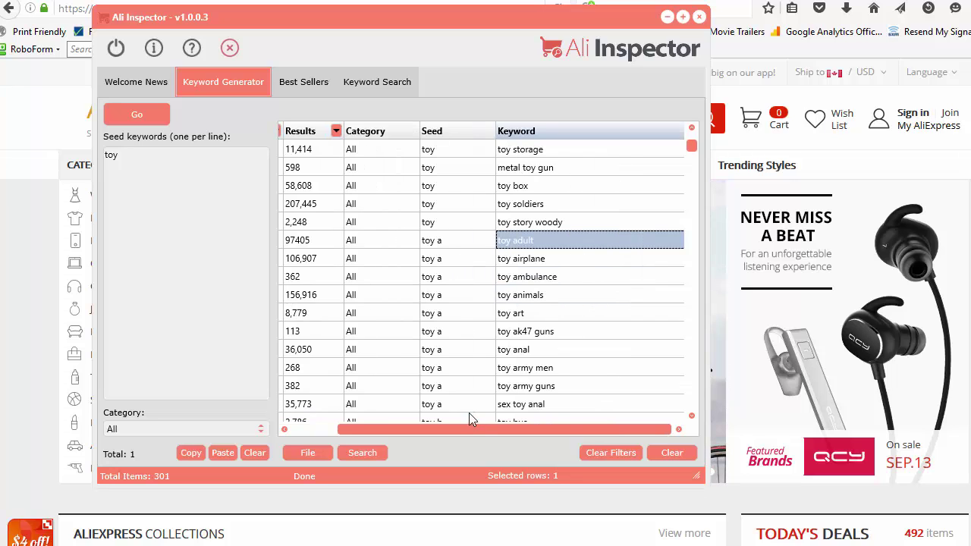
click(577, 258)
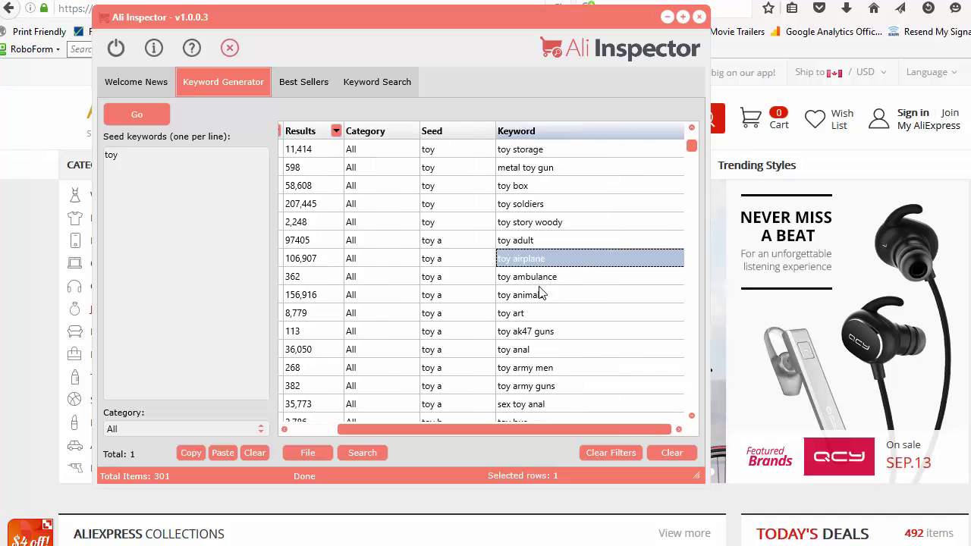
click(541, 282)
Enlarge the Ali Inspector window so that all columns of the keyword table fit
drag(491, 432, 444, 433)
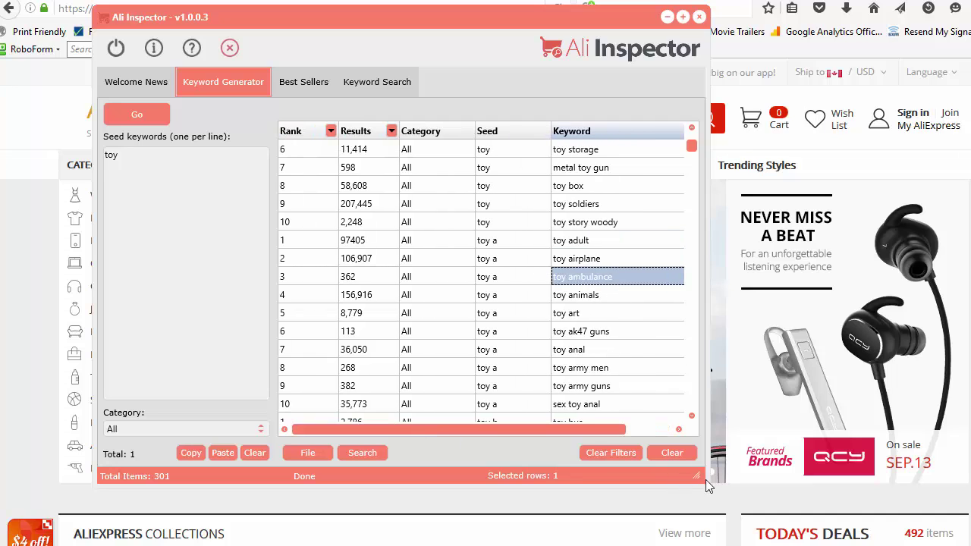
drag(696, 476, 938, 530)
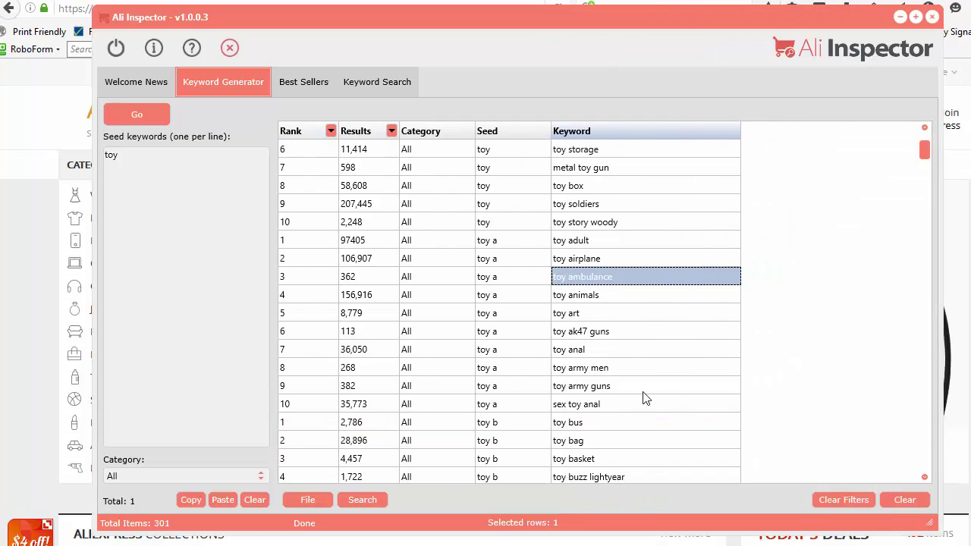
scroll(489, 322, up, 5)
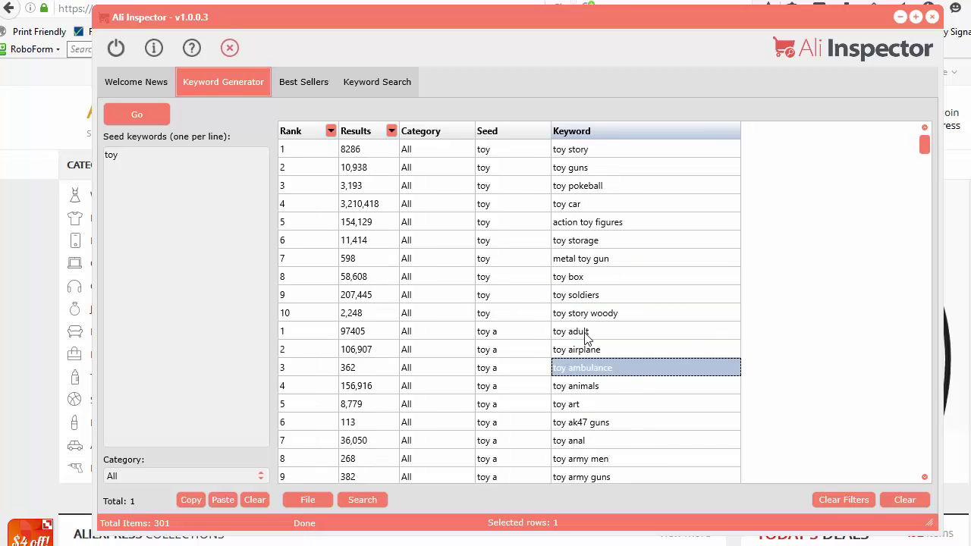
Sort the keyword table by keyword, seed and results in turn, and finally by rank in descending order
click(604, 131)
click(604, 131)
click(508, 137)
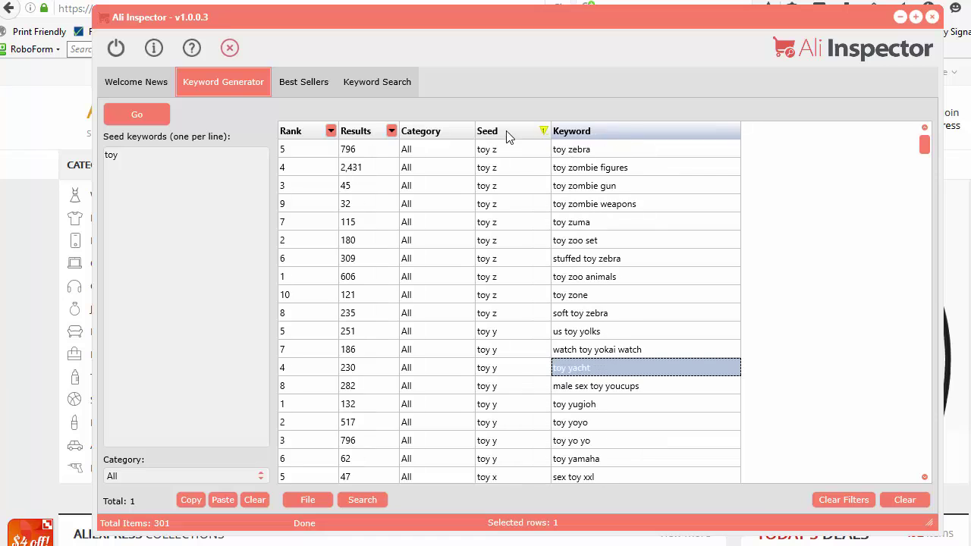
click(358, 135)
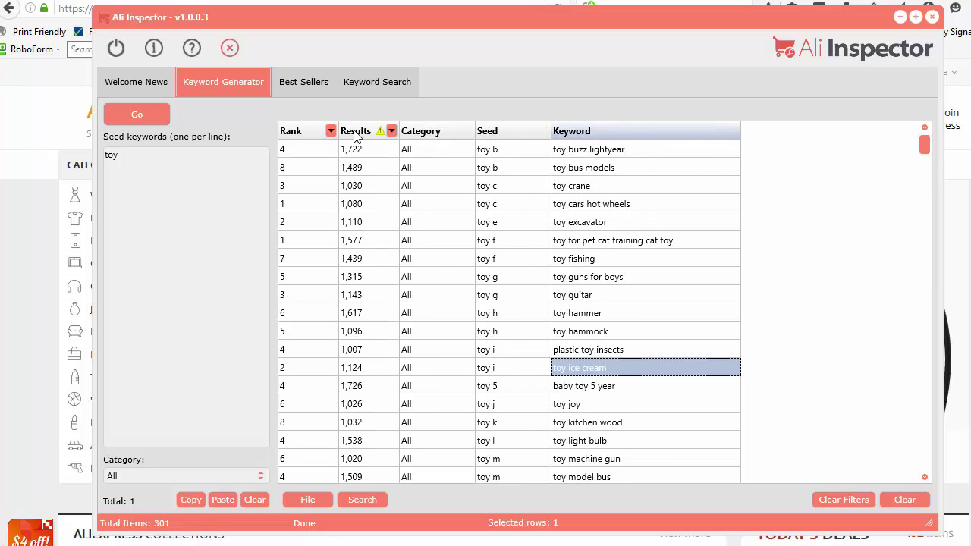
click(359, 135)
click(289, 133)
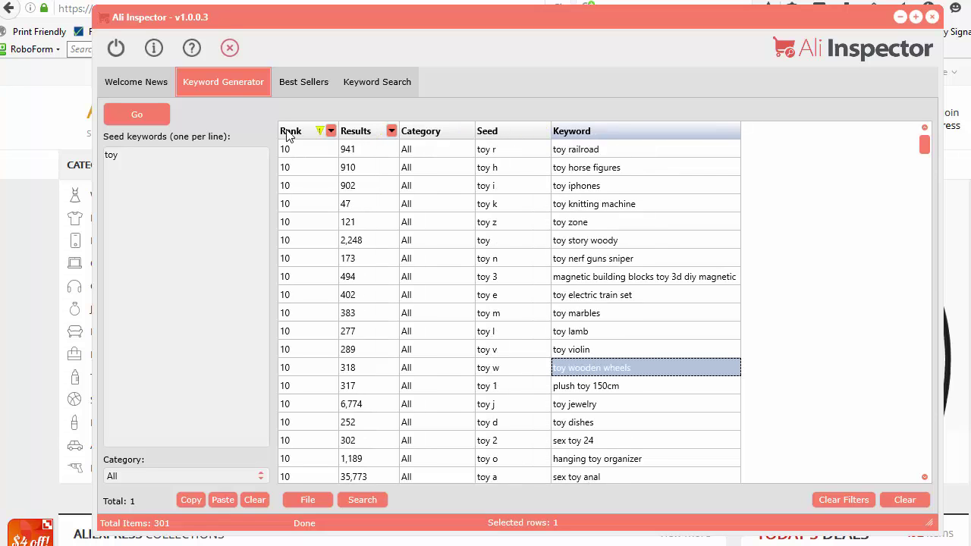
Sort the keyword table by rank in ascending order and look through the keywords ranked 1 and 2
click(289, 133)
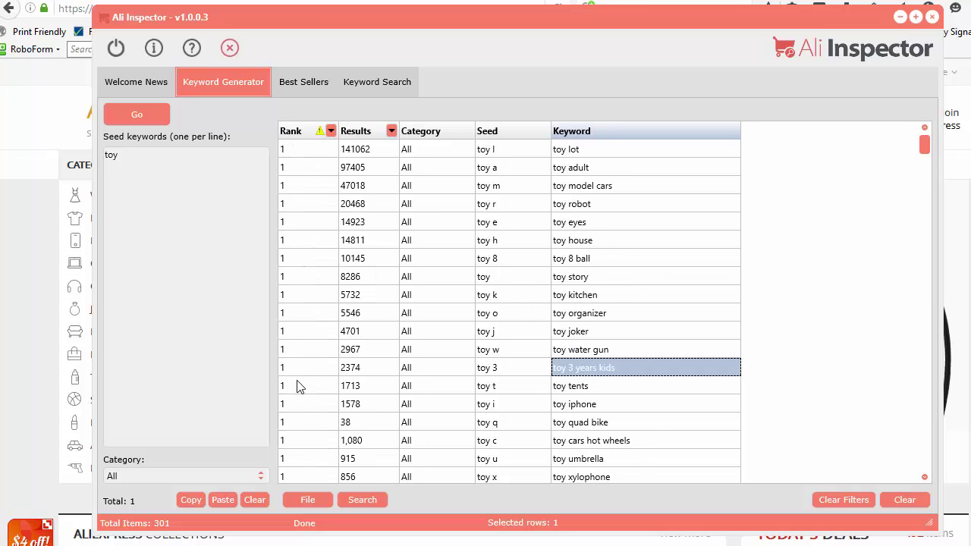
scroll(330, 387, down, 2)
scroll(333, 390, down, 3)
scroll(304, 423, down, 1)
scroll(304, 423, up, 5)
scroll(596, 355, down, 9)
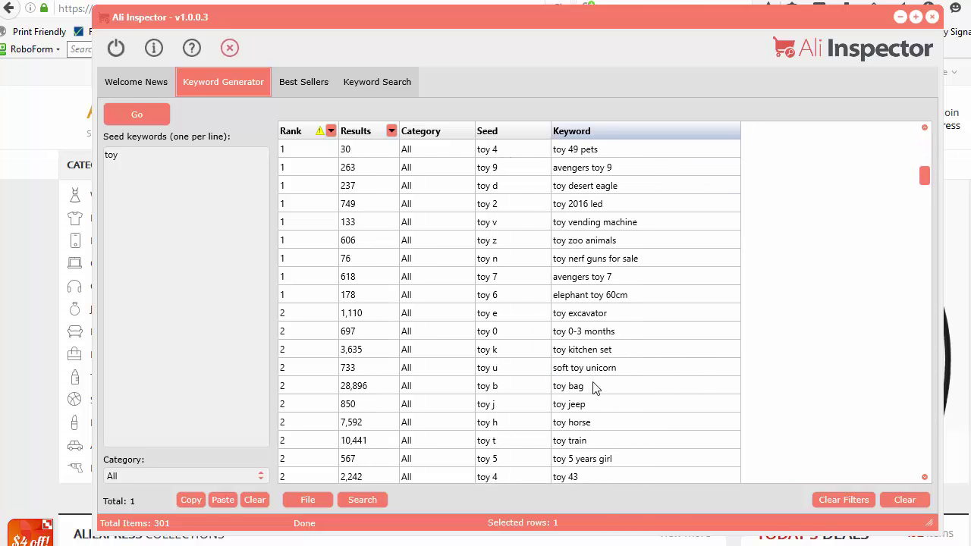
scroll(595, 387, up, 9)
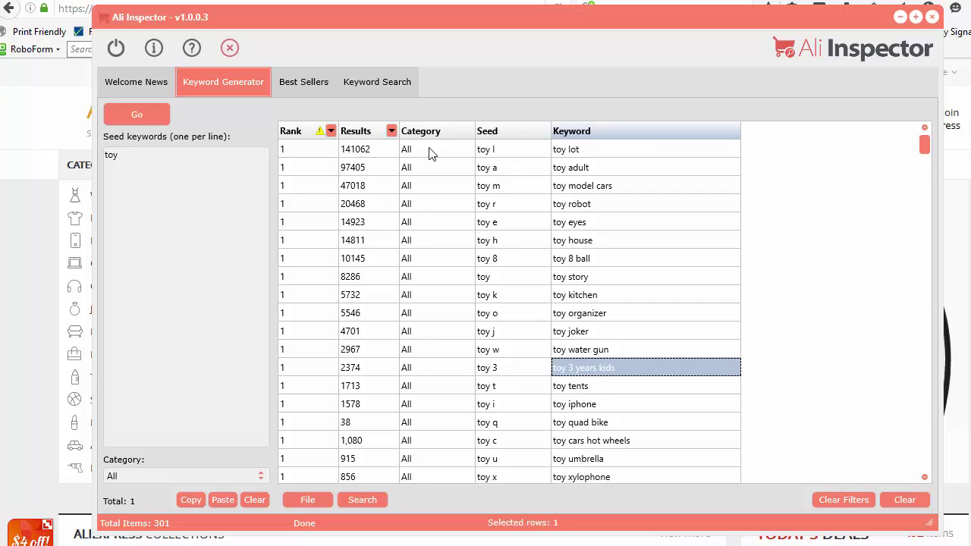
Sort the keyword table by seed in ascending order, with results in descending order as the secondary sort
click(521, 135)
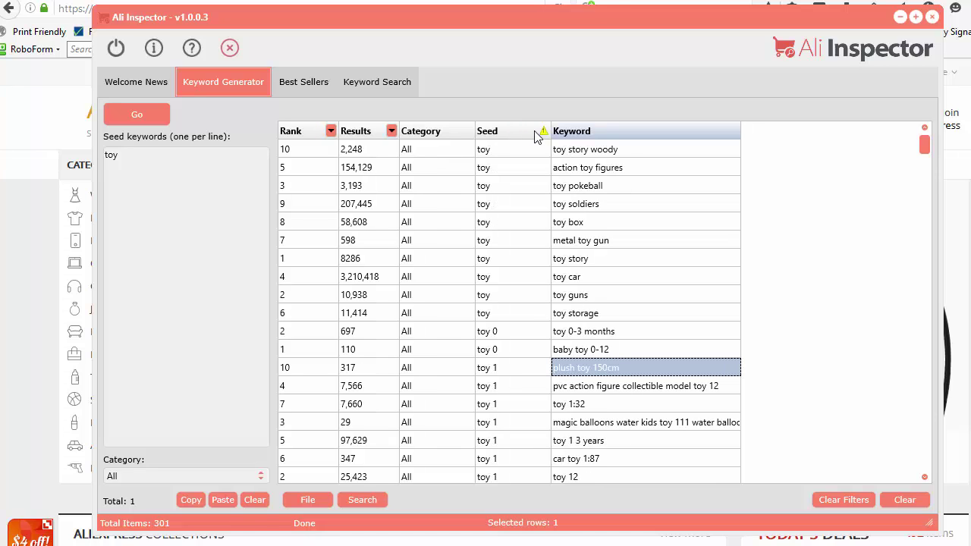
click(501, 135)
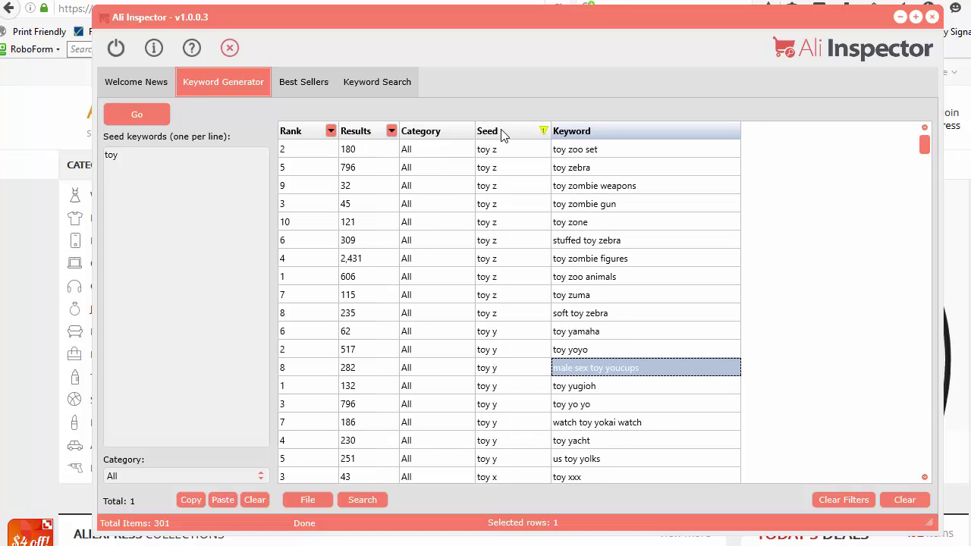
click(502, 135)
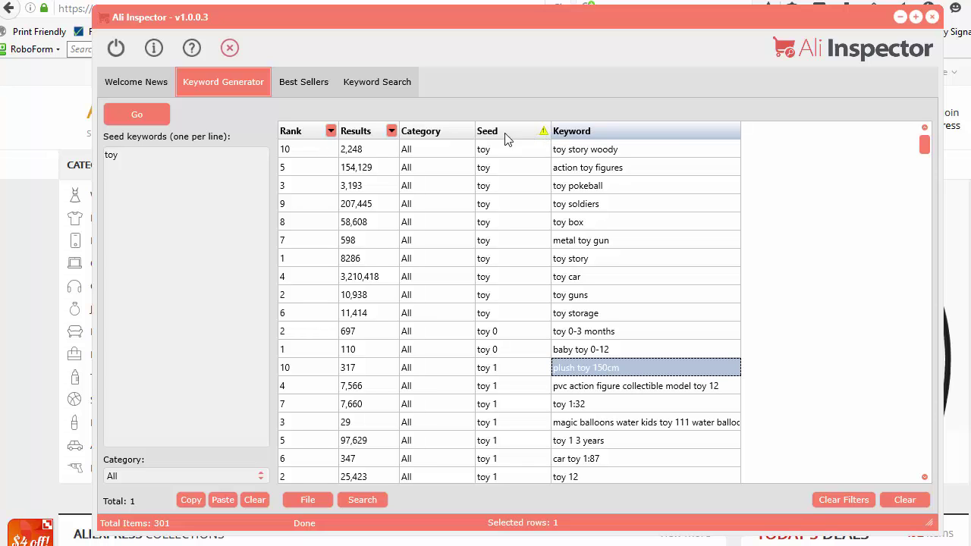
click(368, 135)
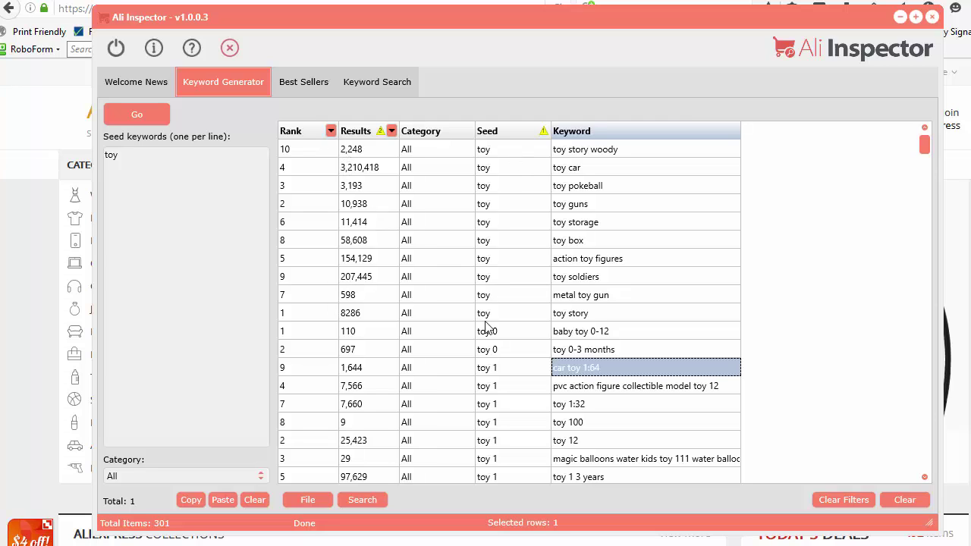
click(361, 134)
click(361, 133)
click(361, 134)
click(510, 138)
click(510, 138)
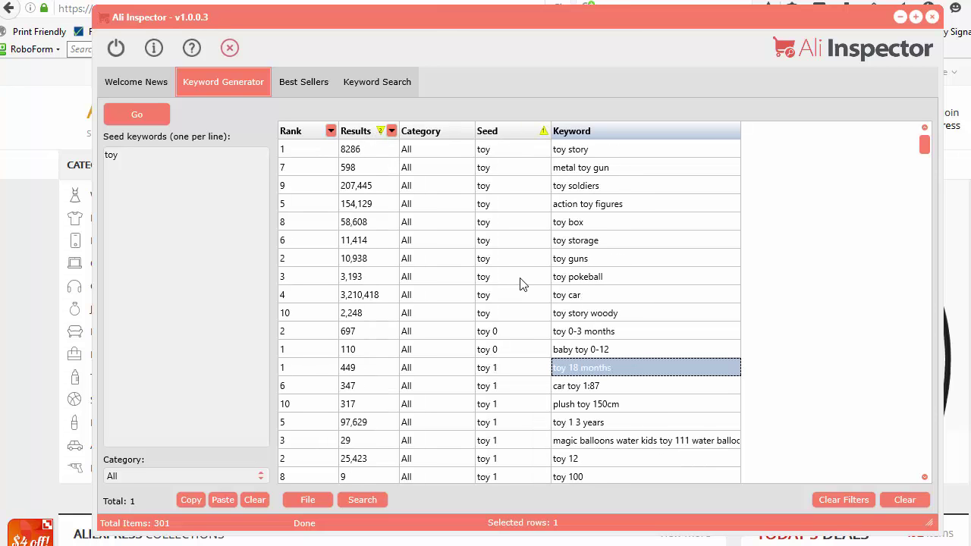
Sort the keyword table by results alone, in descending order
click(520, 280)
click(371, 134)
click(371, 133)
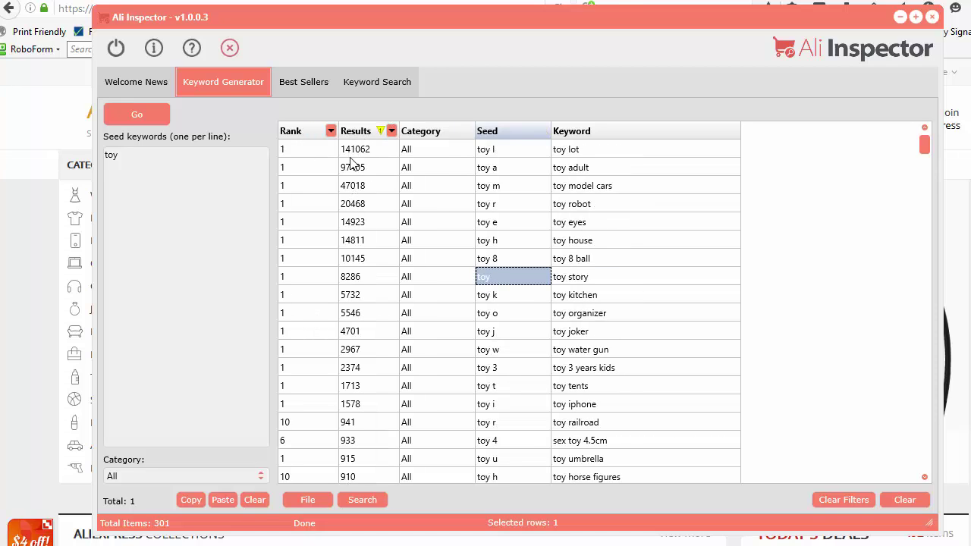
Filter the keyword table to ranks less than 3 and look over the filtered rows
click(331, 131)
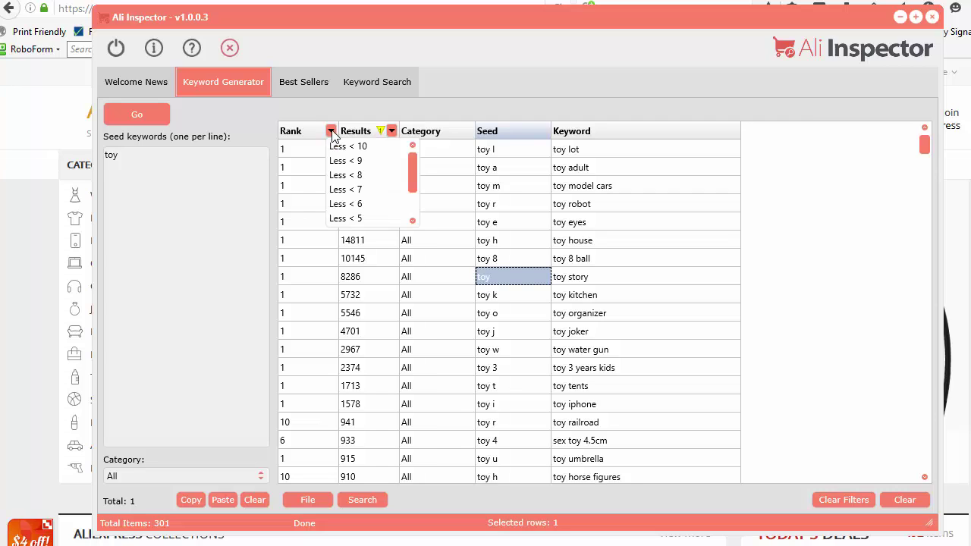
scroll(416, 168, down, 1)
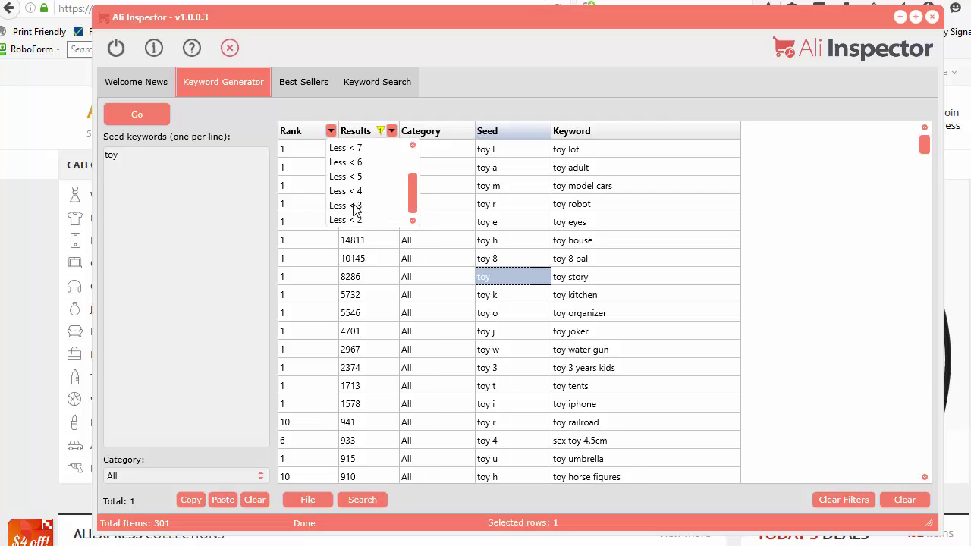
click(354, 205)
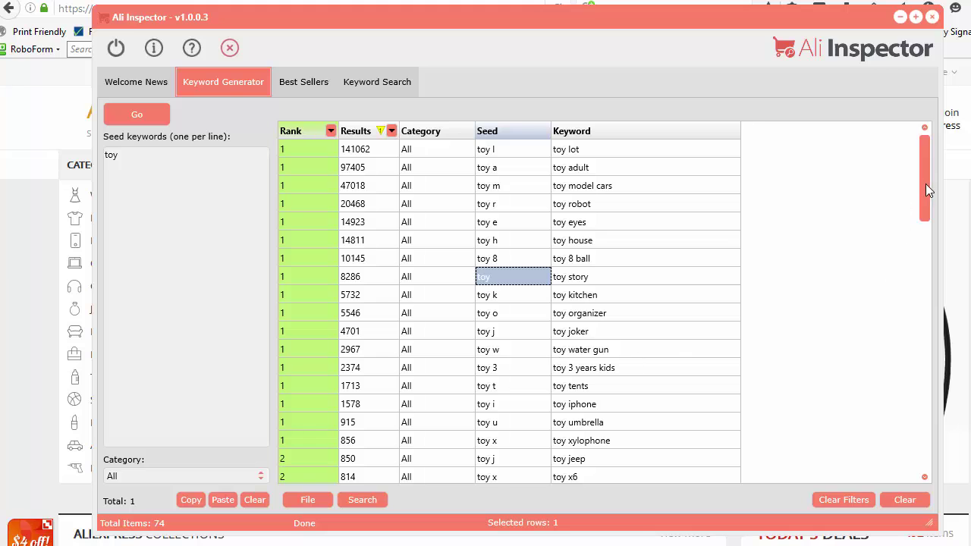
drag(929, 190, 933, 152)
Clear the rank filter and filter the keyword table to results greater than 50000
drag(423, 21, 358, 0)
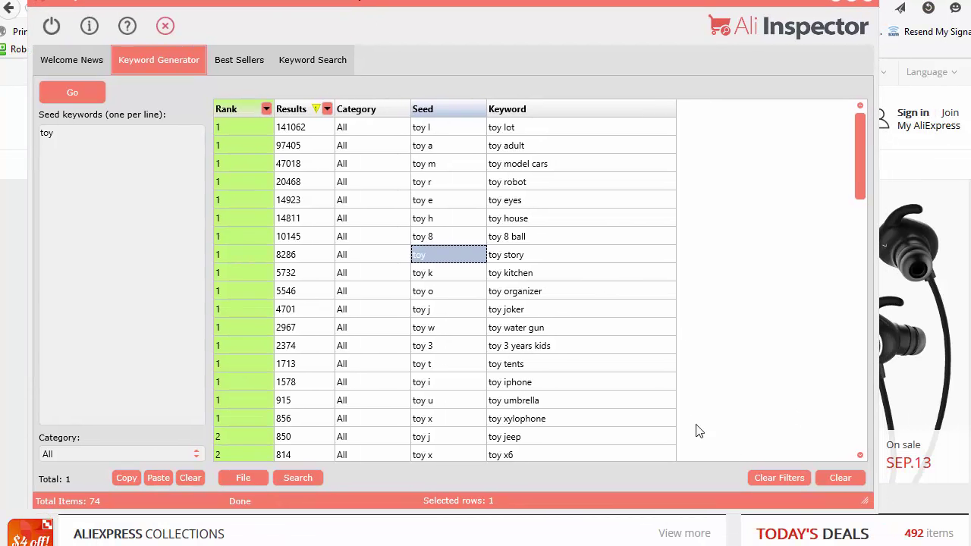
click(774, 479)
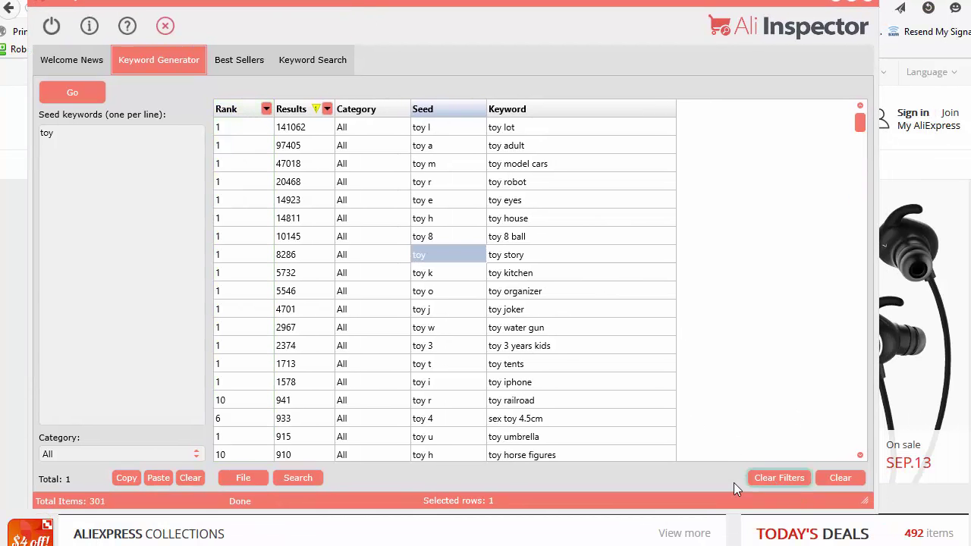
right_click(435, 210)
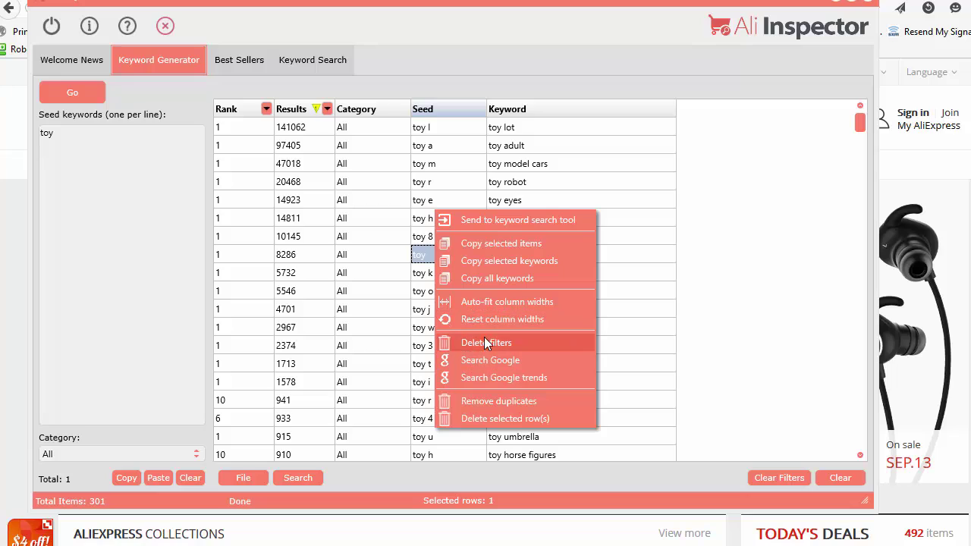
click(327, 109)
scroll(348, 176, down, 5)
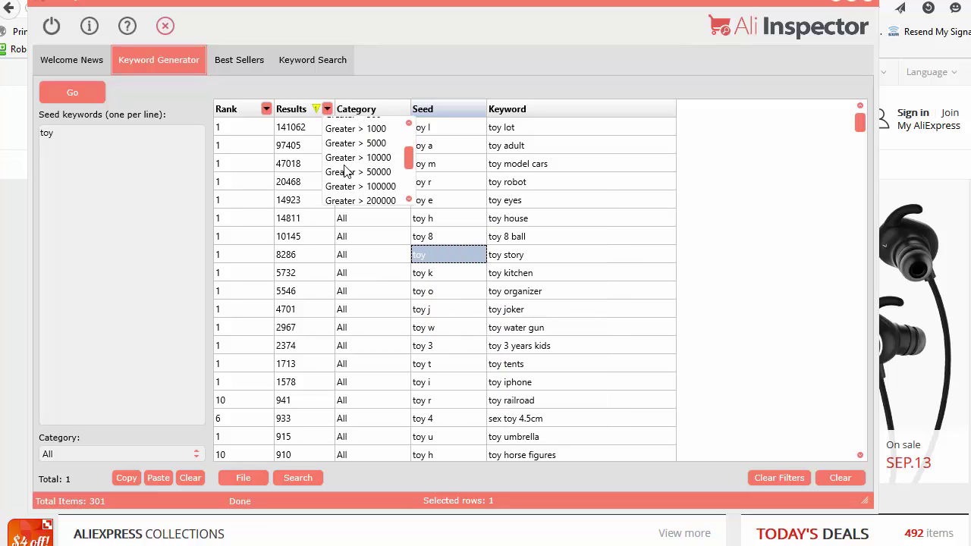
click(346, 156)
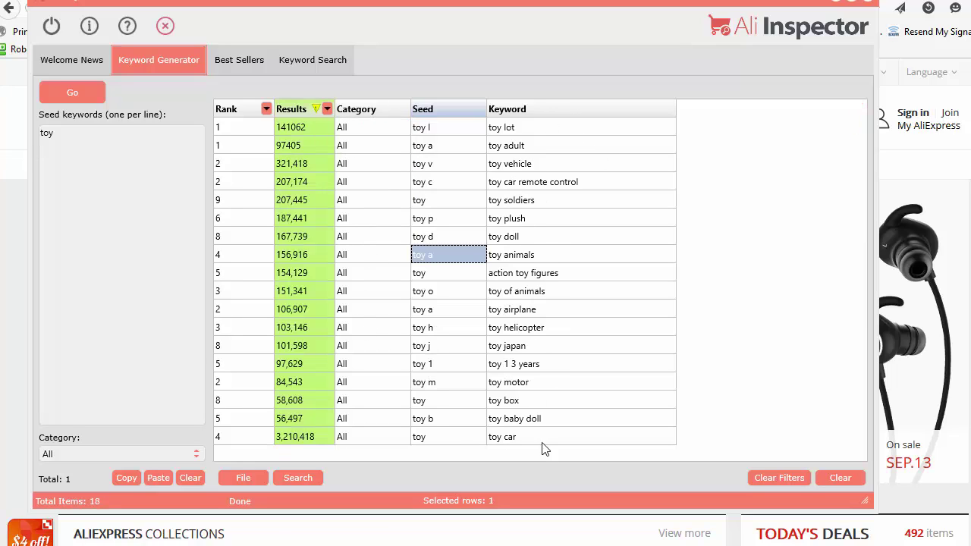
Sort the filtered keywords by rank in ascending order and bring up the available actions for the toy helicopter keyword
click(236, 111)
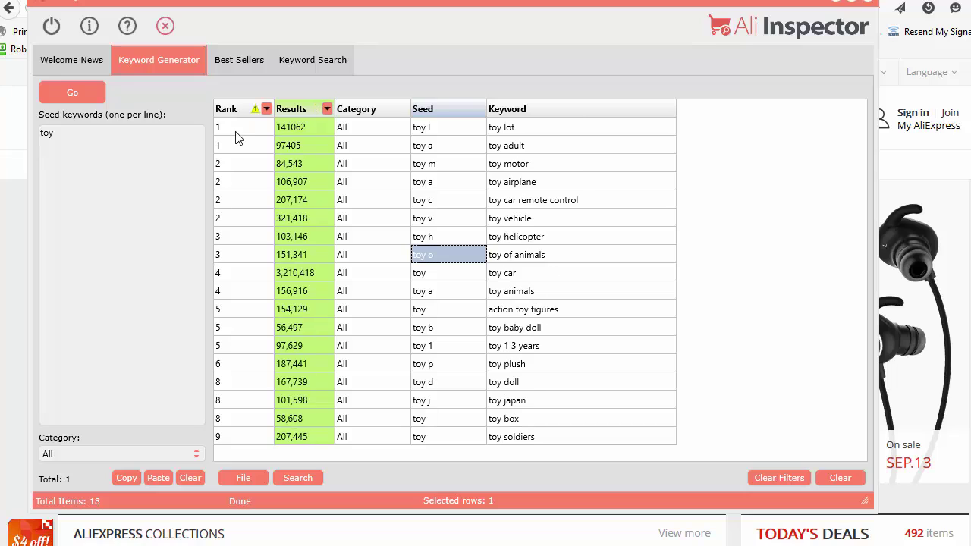
click(519, 146)
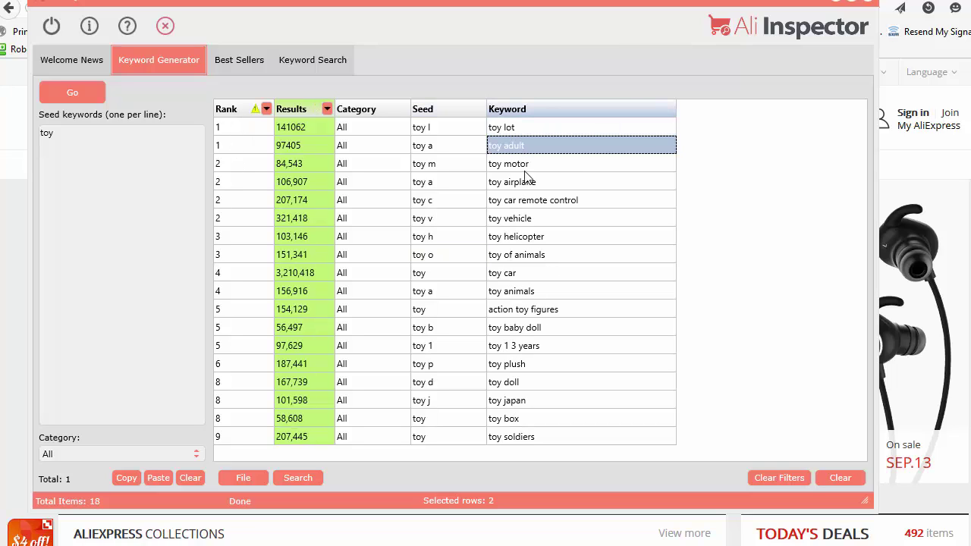
click(528, 165)
click(617, 129)
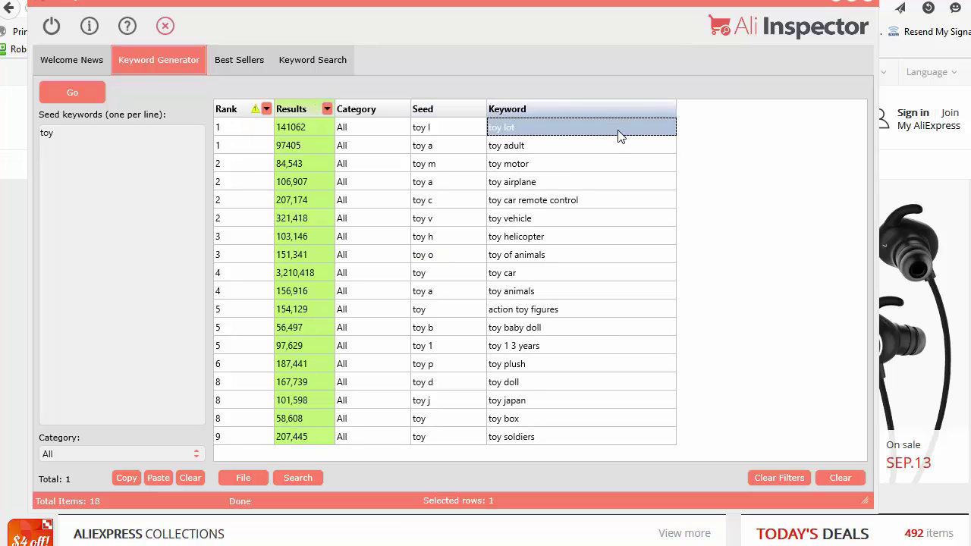
click(547, 220)
click(552, 236)
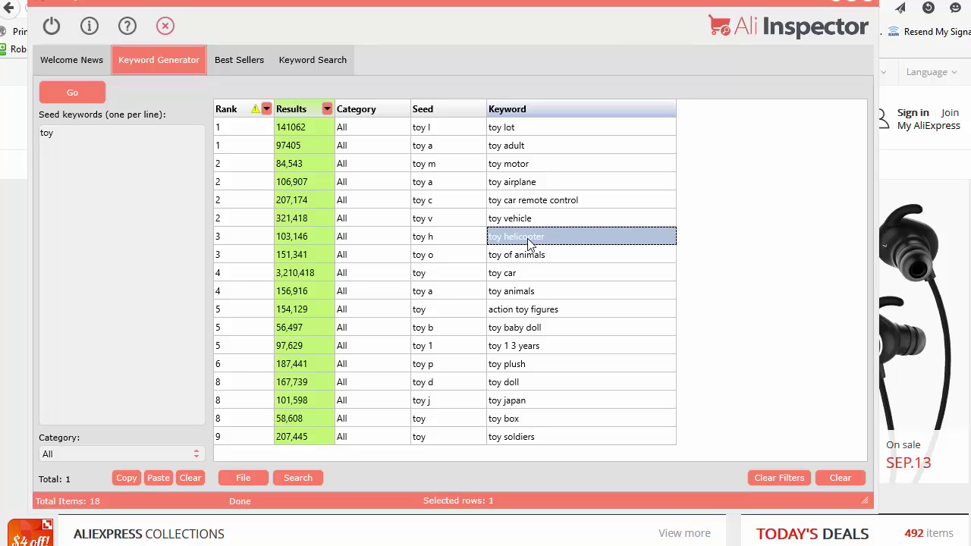
right_click(529, 241)
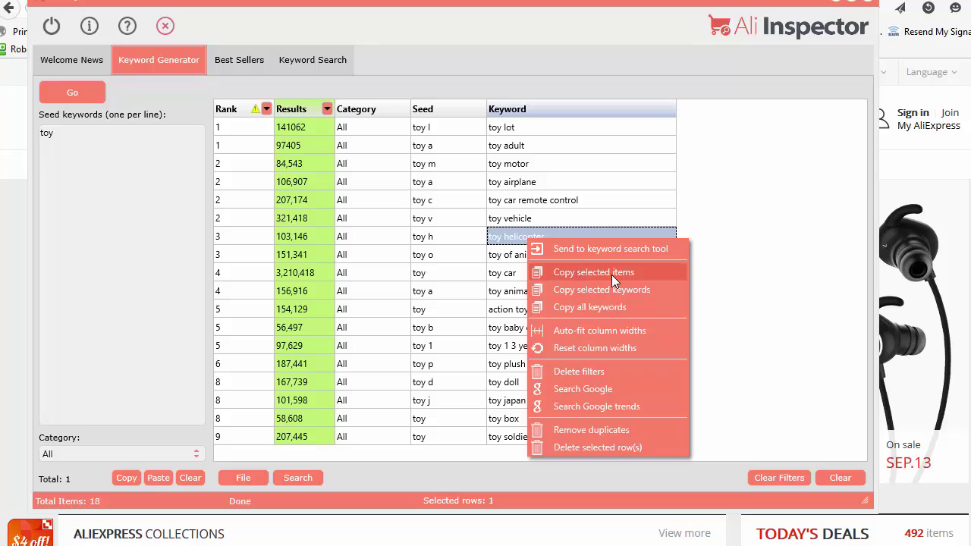
Copy the seed and keyword cells from toy airplane through action toy figures and paste them into a blank Notepad document
drag(423, 182, 550, 310)
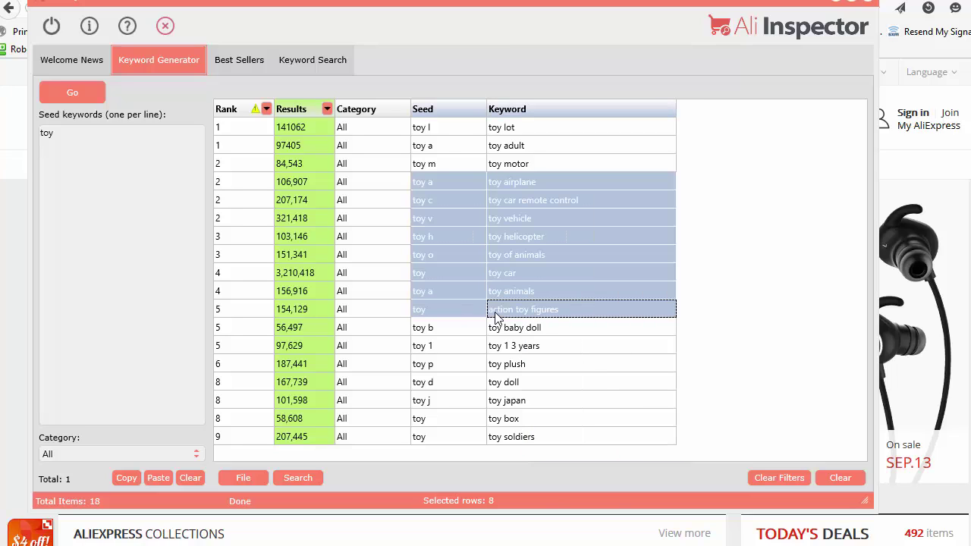
right_click(551, 307)
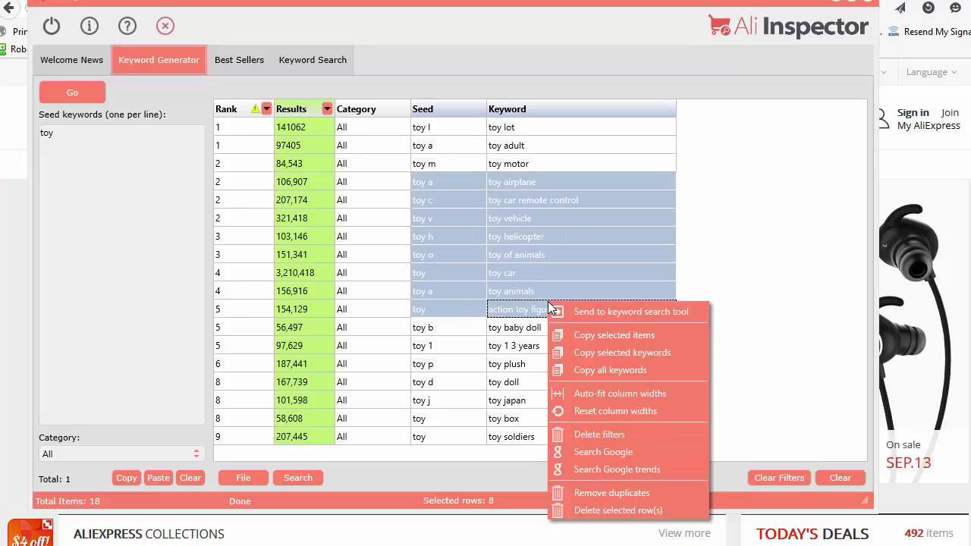
click(605, 336)
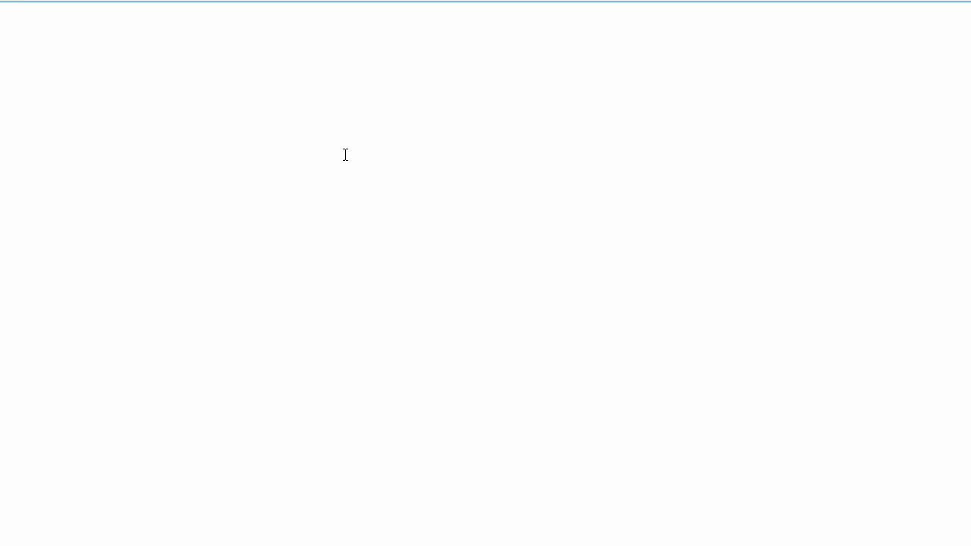
right_click(345, 155)
click(393, 220)
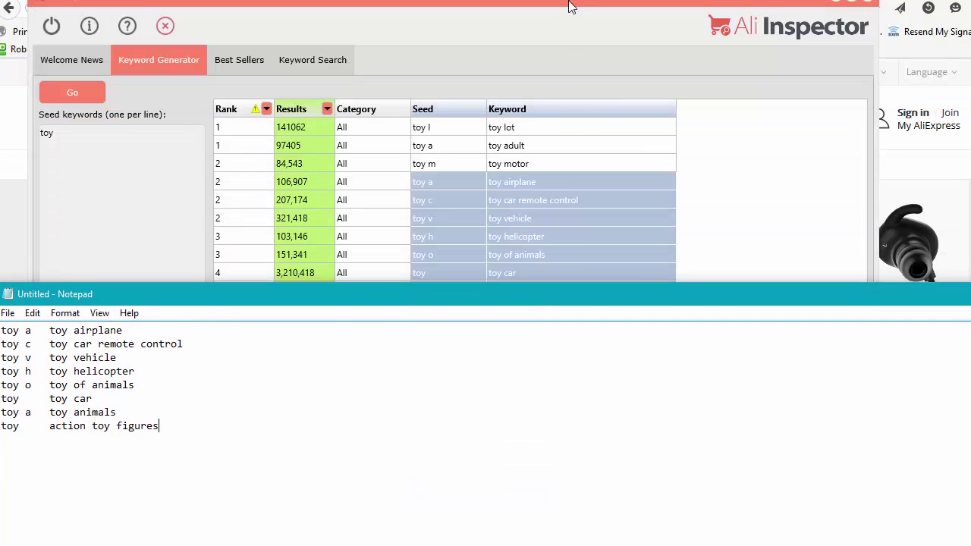
Return to Ali Inspector and search Google for the toy motor keyword from its row
click(571, 6)
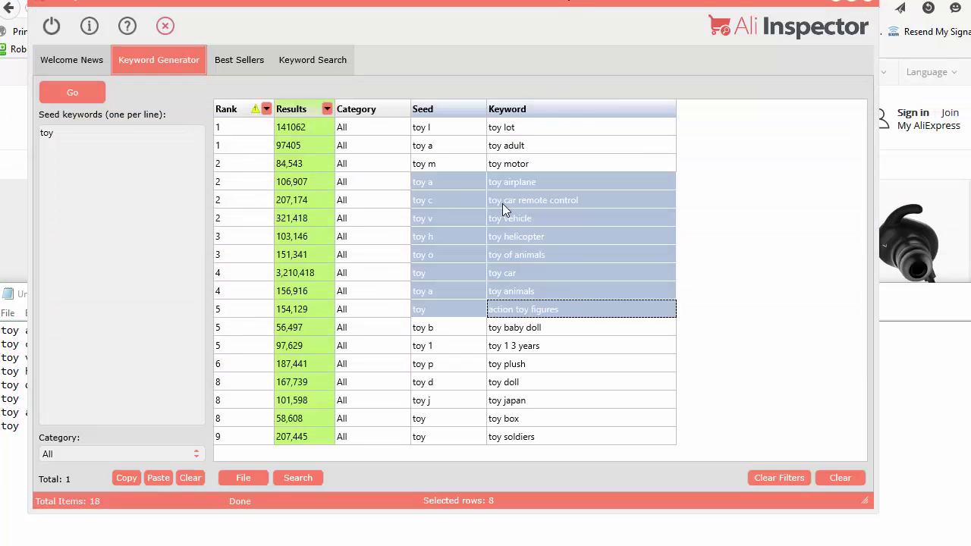
click(510, 258)
click(431, 170)
right_click(433, 176)
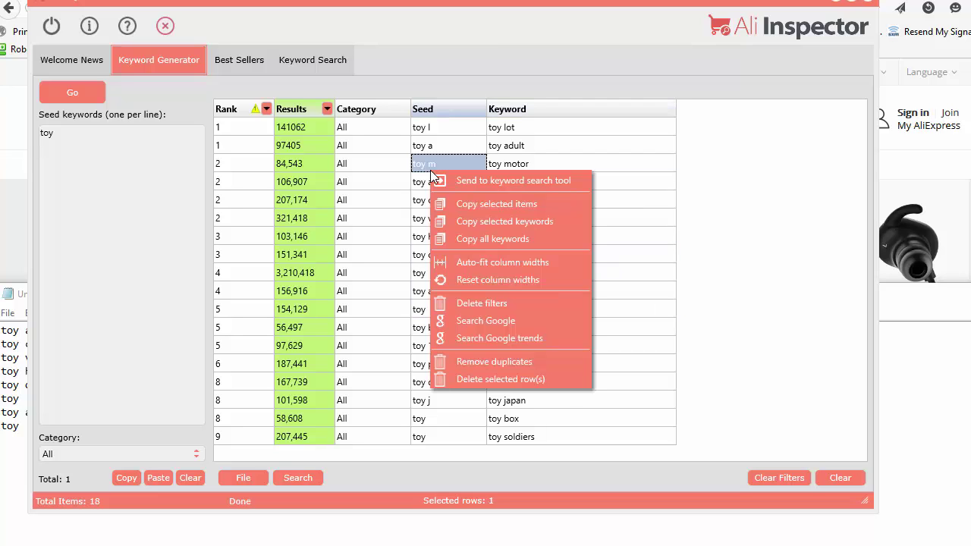
click(499, 321)
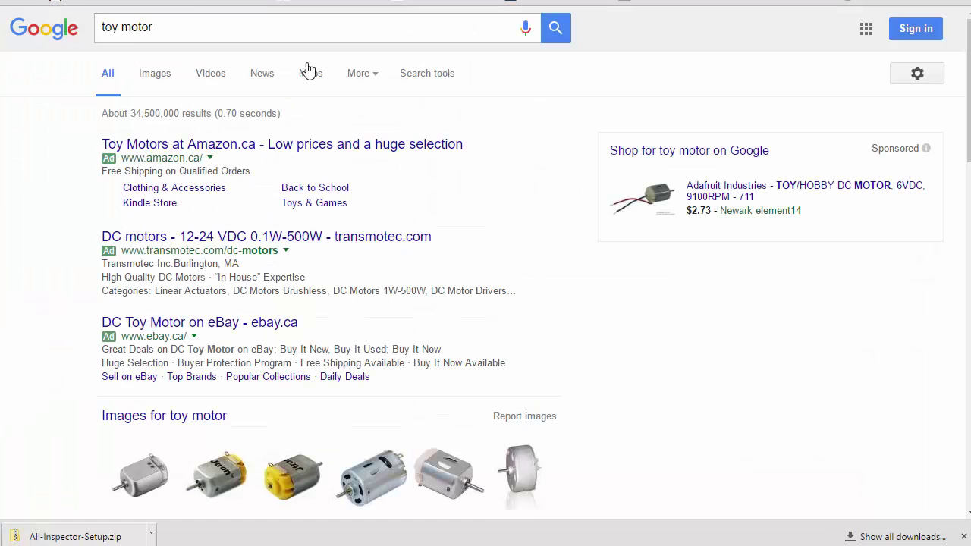
Back in Ali Inspector, select the rows from toy airplane through toy plush and run a Google search from the selection
key(alt+Tab)
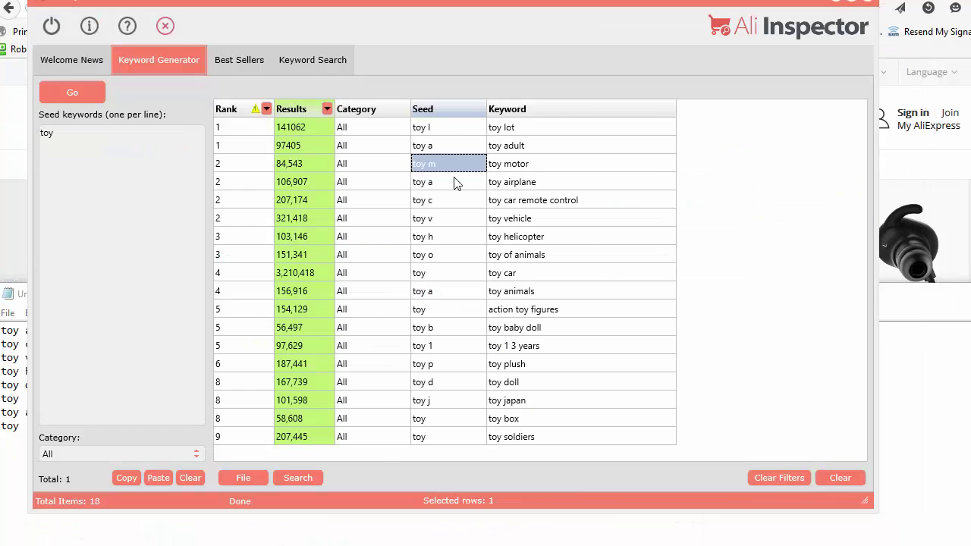
drag(434, 186, 550, 310)
drag(554, 353, 550, 364)
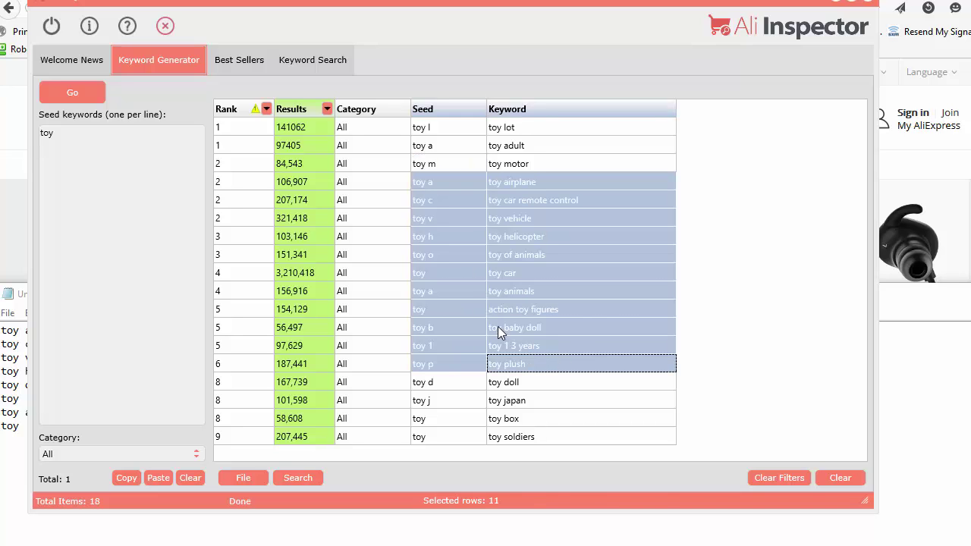
right_click(497, 327)
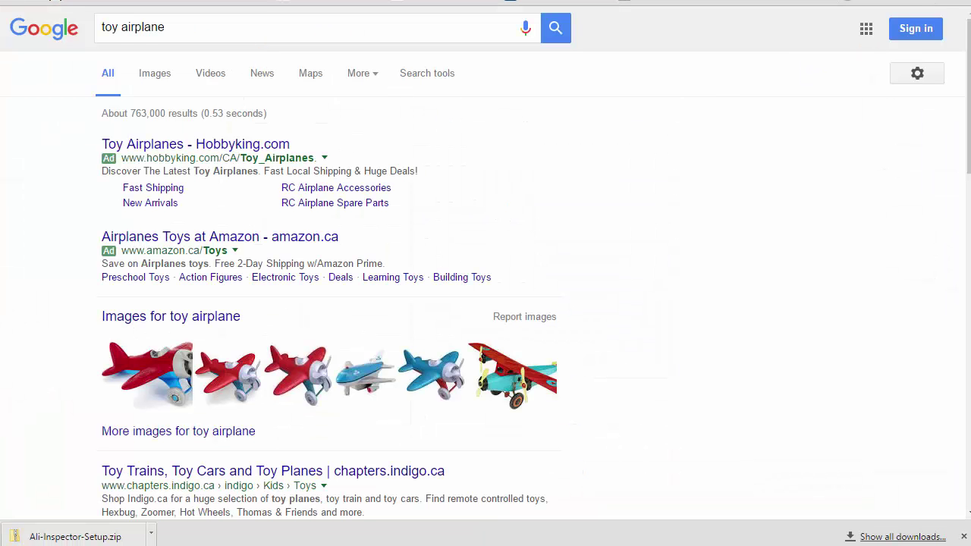
Return to Ali Inspector, look up toy helicopter in Google Trends and examine its interest over time and by region
key(alt+Tab)
click(456, 236)
right_click(500, 242)
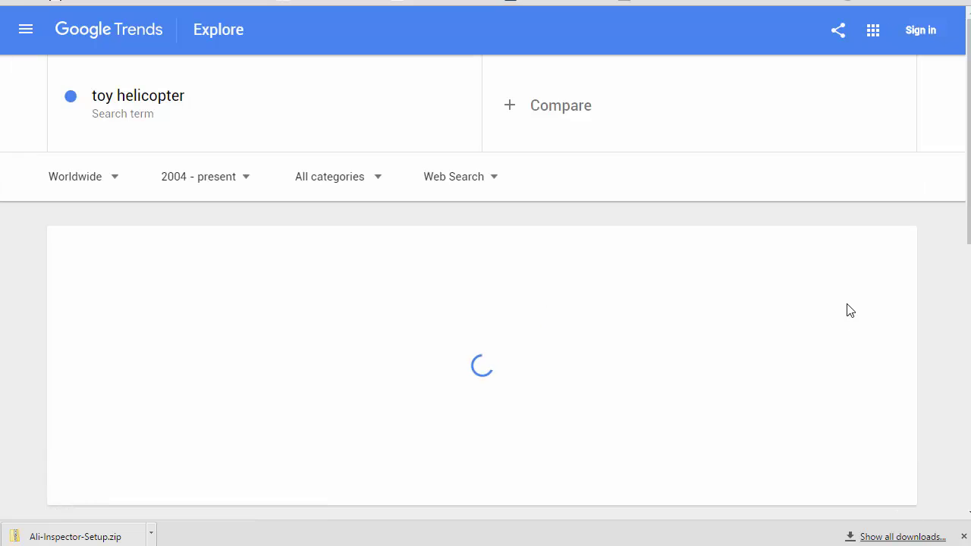
scroll(938, 391, down, 2)
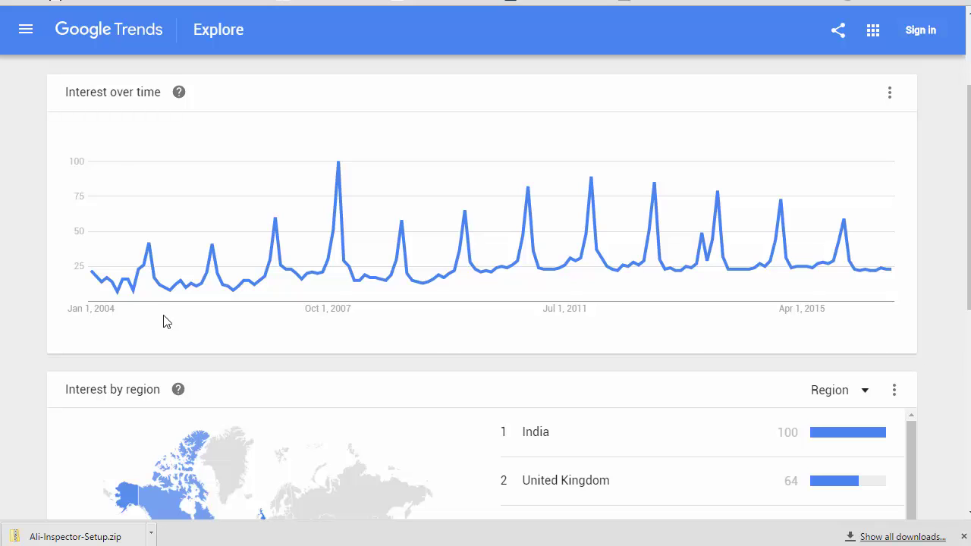
scroll(774, 349, down, 3)
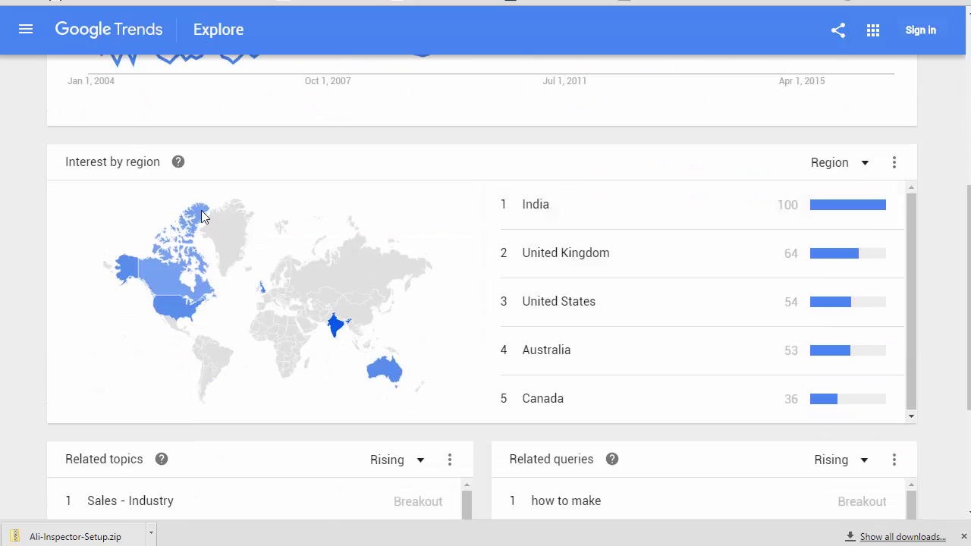
Examine the rising related topics and related queries for toy helicopter in Google Trends
scroll(718, 371, down, 3)
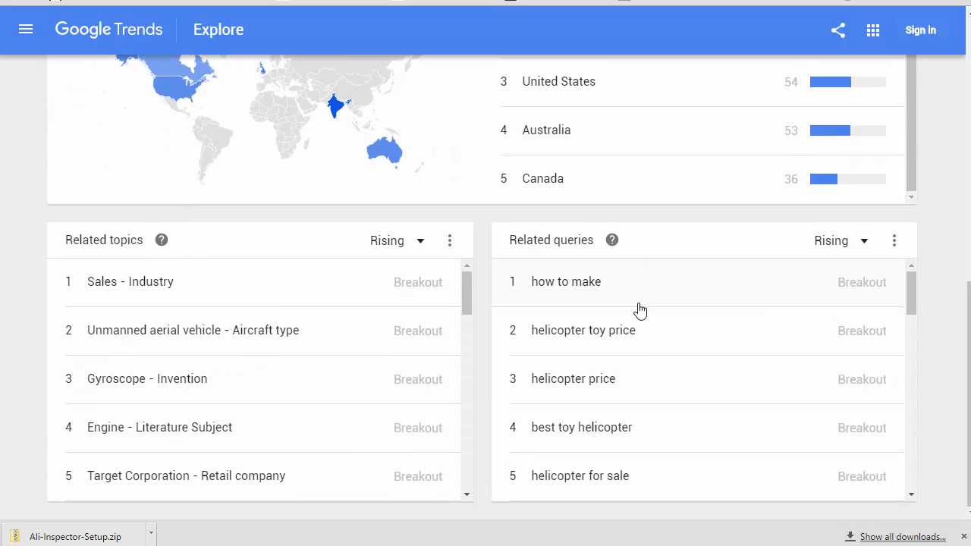
scroll(631, 450, down, 3)
scroll(256, 305, down, 5)
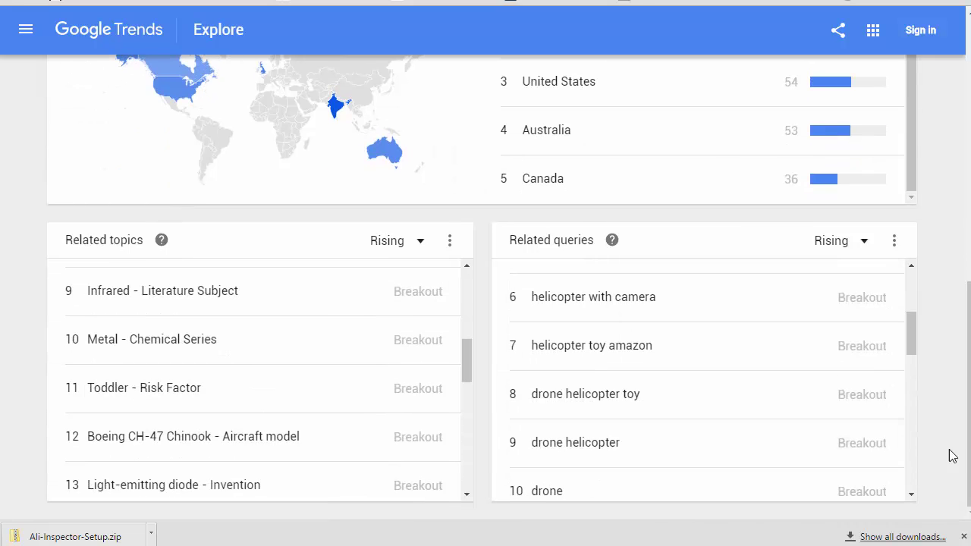
scroll(948, 455, up, 10)
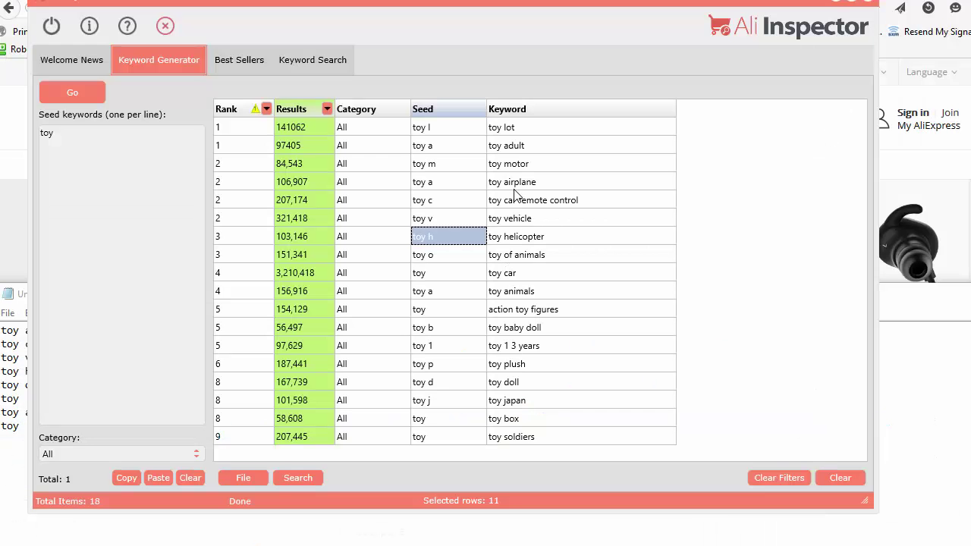
Return to Ali Inspector, send the toy helicopter keyword to the keyword search tool and make the window taller
click(514, 161)
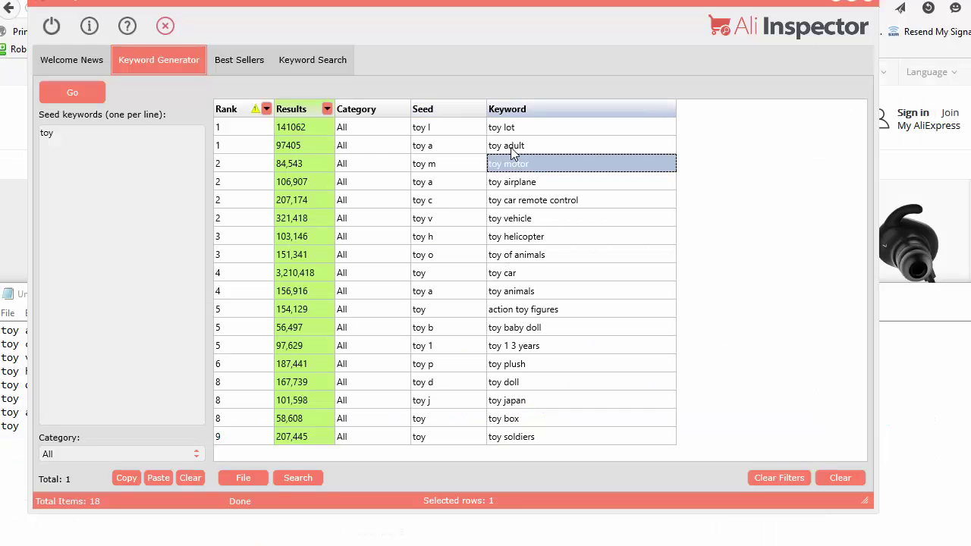
click(544, 185)
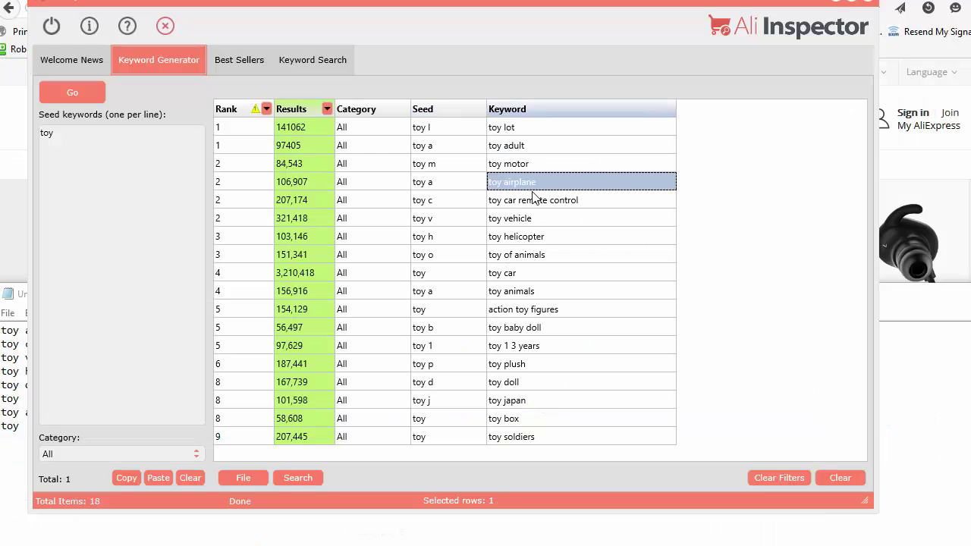
click(537, 239)
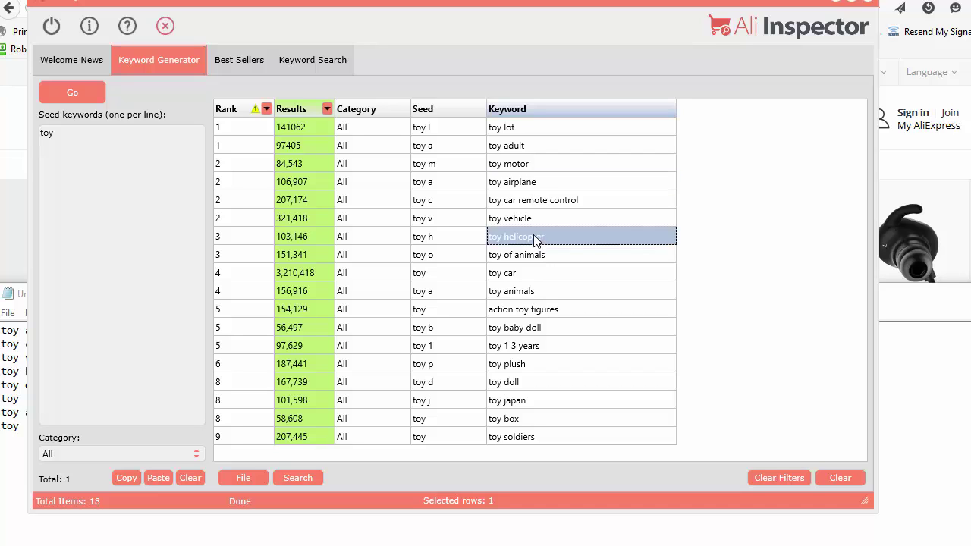
right_click(535, 237)
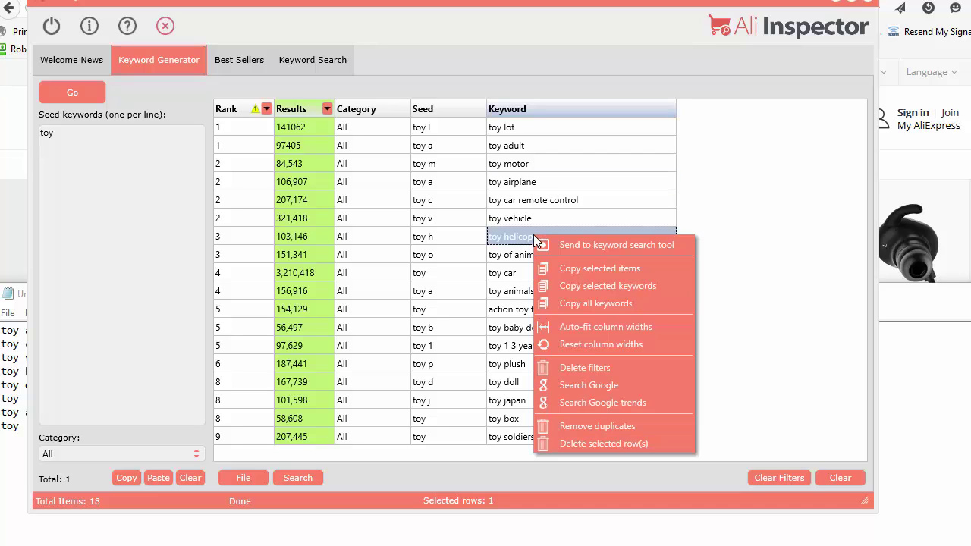
click(614, 246)
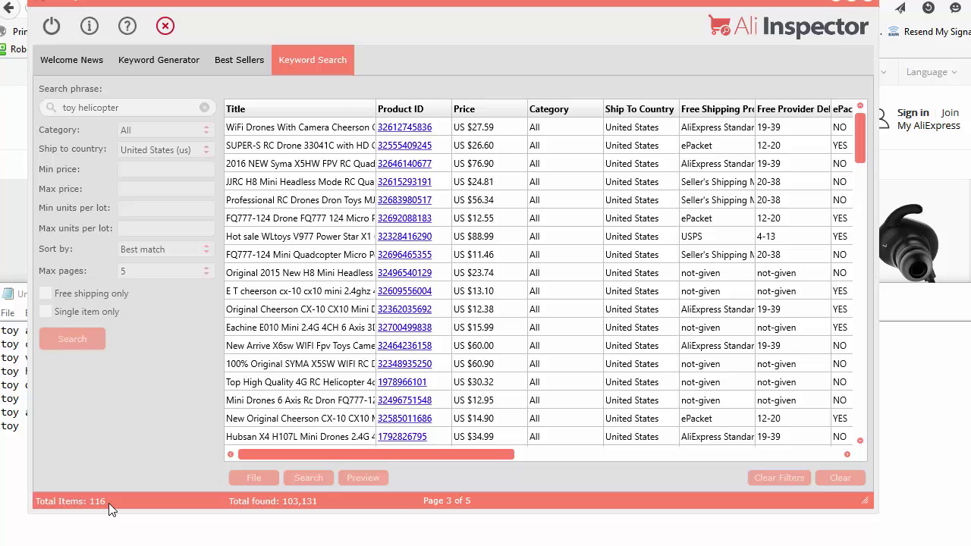
drag(113, 513, 113, 541)
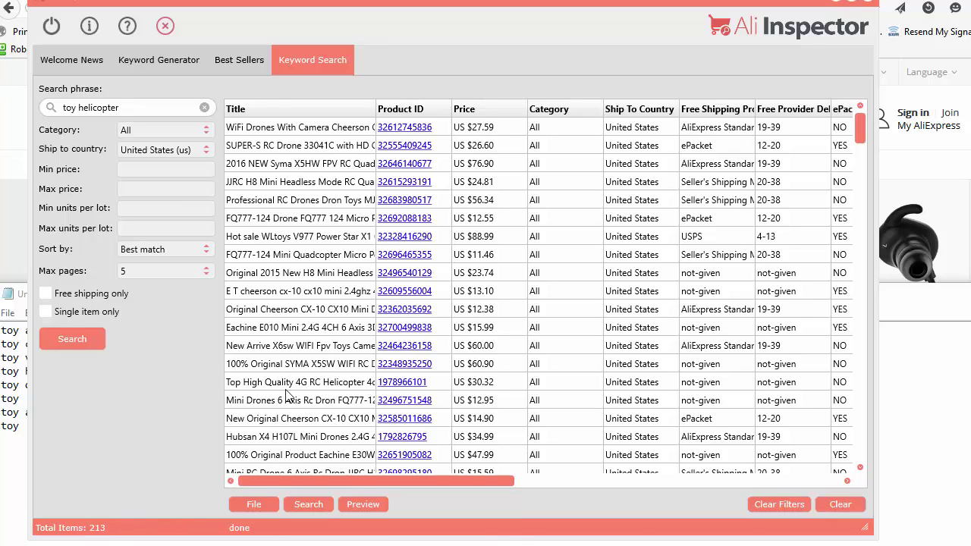
Return to the Keyword Generator, clear its filters and search within the results for "iph"
click(145, 58)
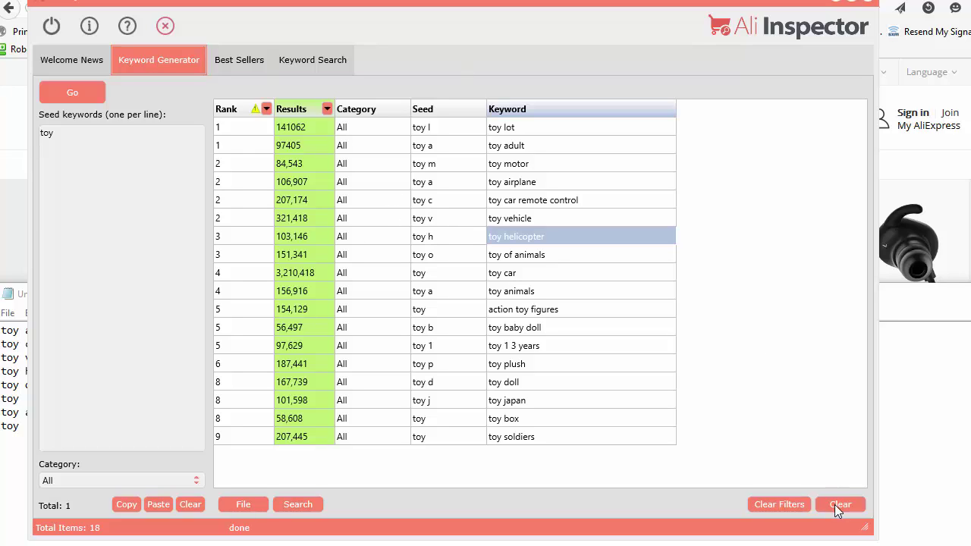
click(774, 505)
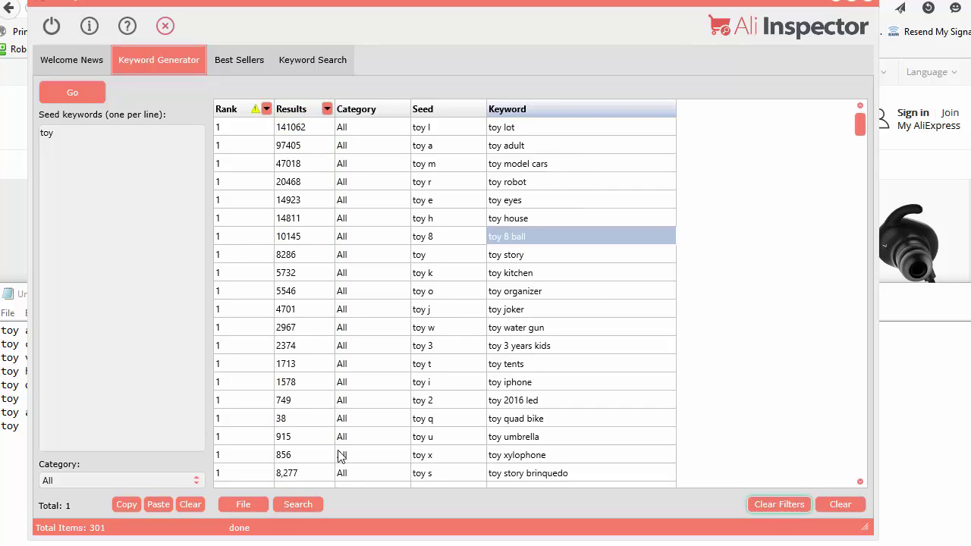
click(298, 505)
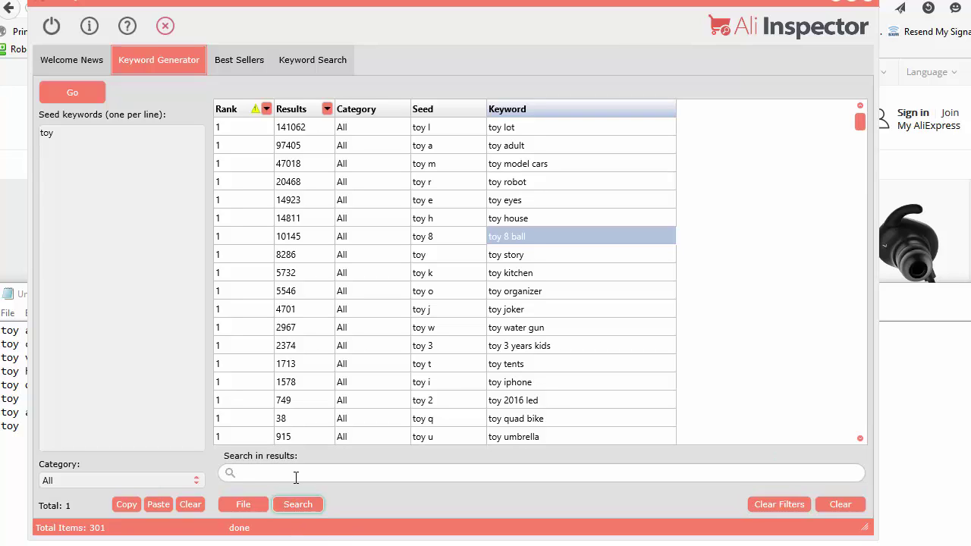
click(300, 472)
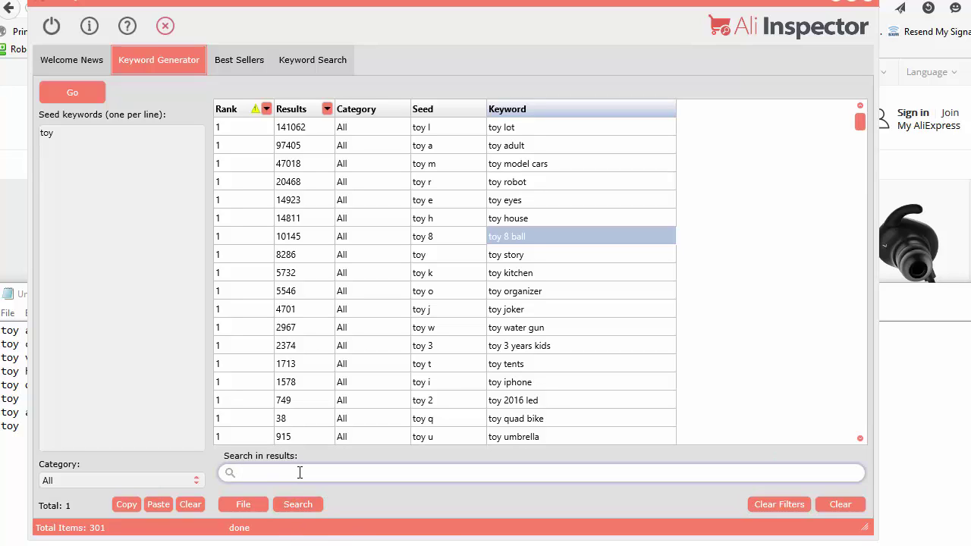
text(ip)
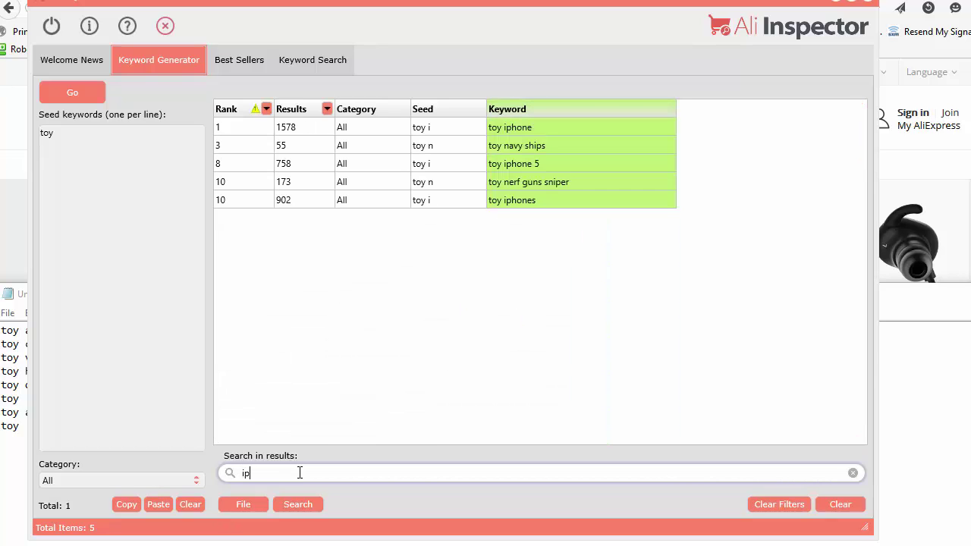
text(h)
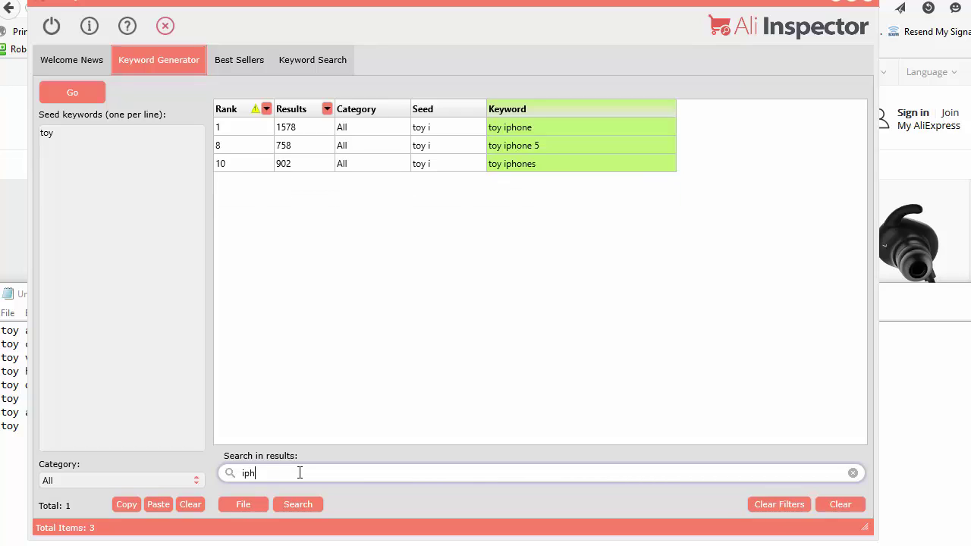
Replace the text of the search within the keyword results with "qua"
key(BackSpace)
key(BackSpace)
key(BackSpace)
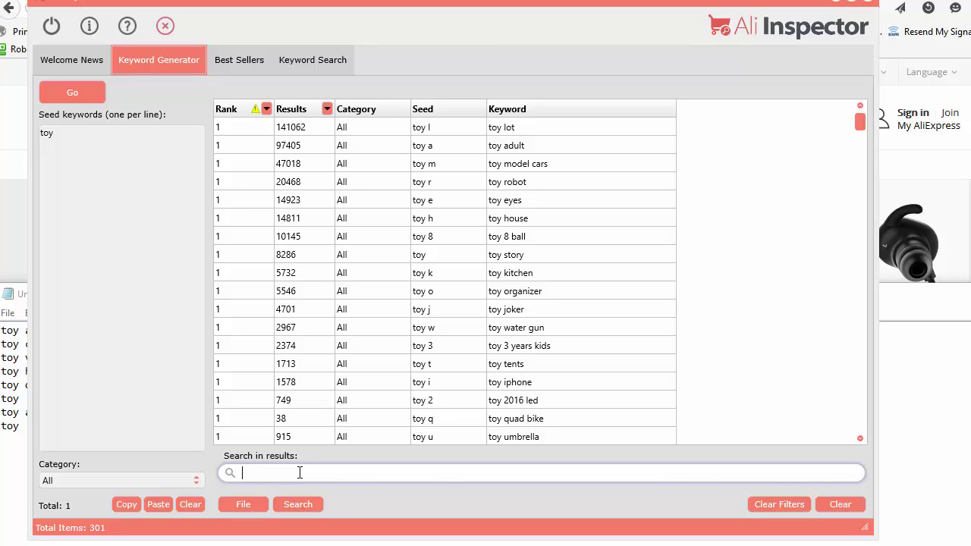
text(qua)
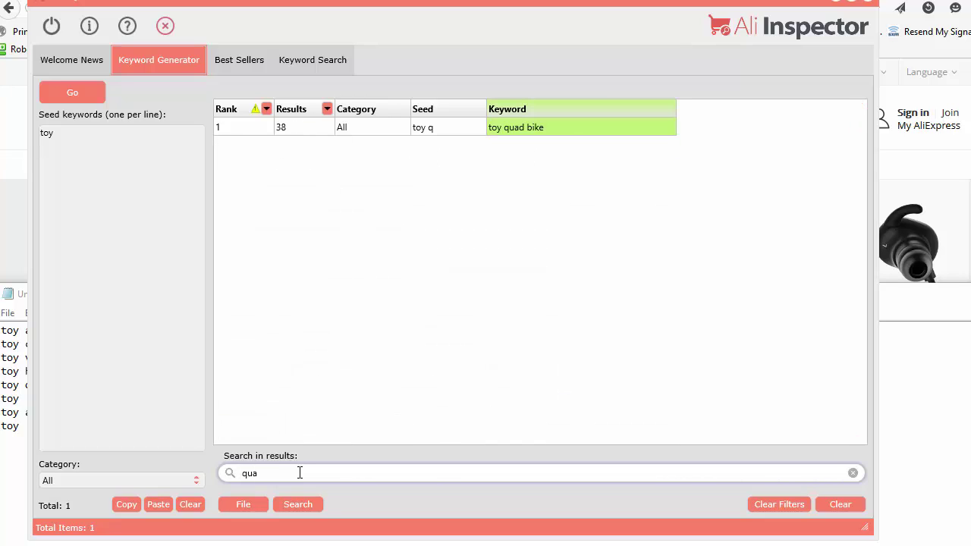
Search within the keyword results for "3" instead and filter Results to greater than 5000
key(BackSpace)
key(BackSpace)
key(BackSpace)
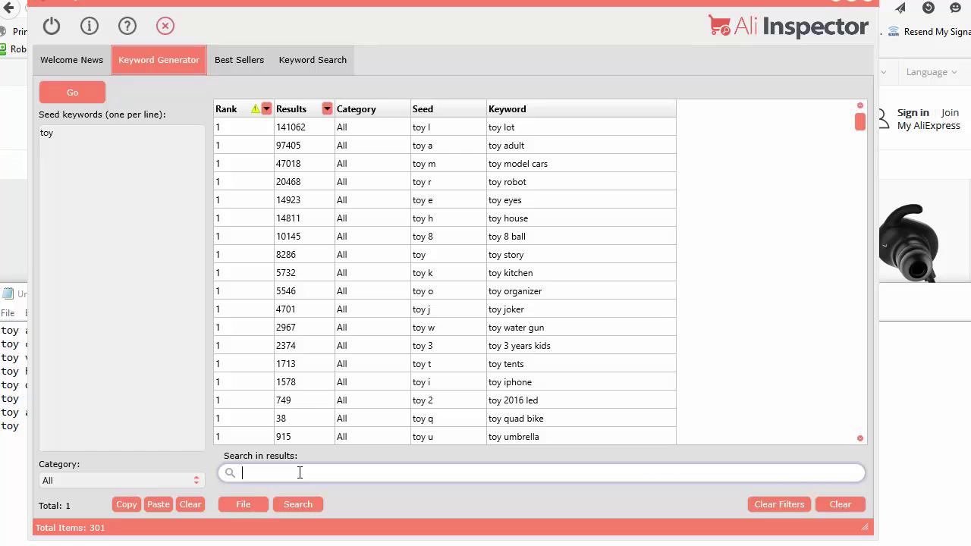
text(3)
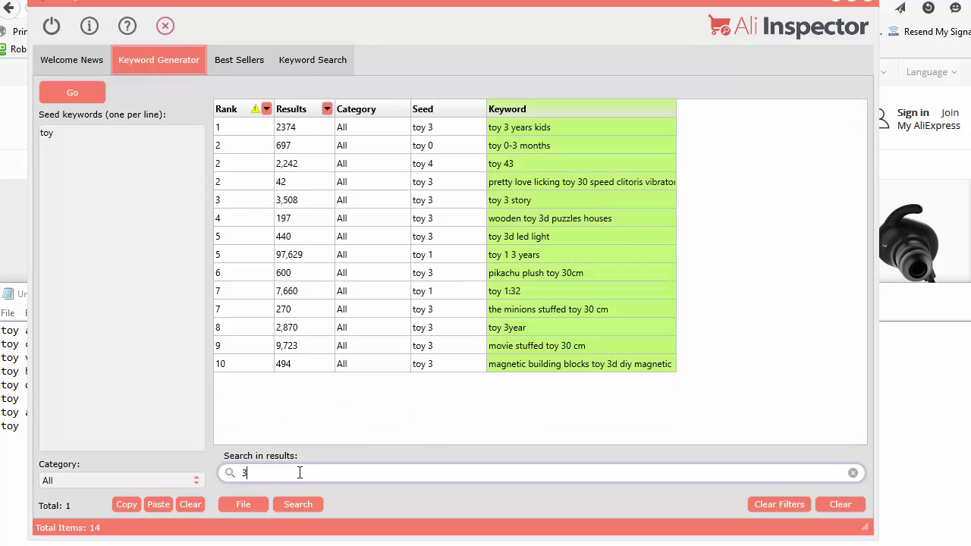
click(328, 111)
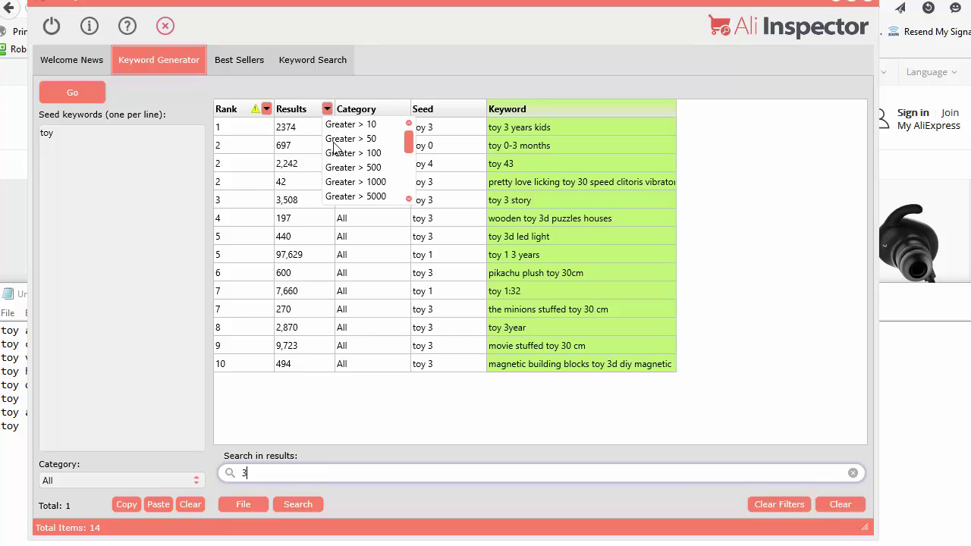
click(347, 196)
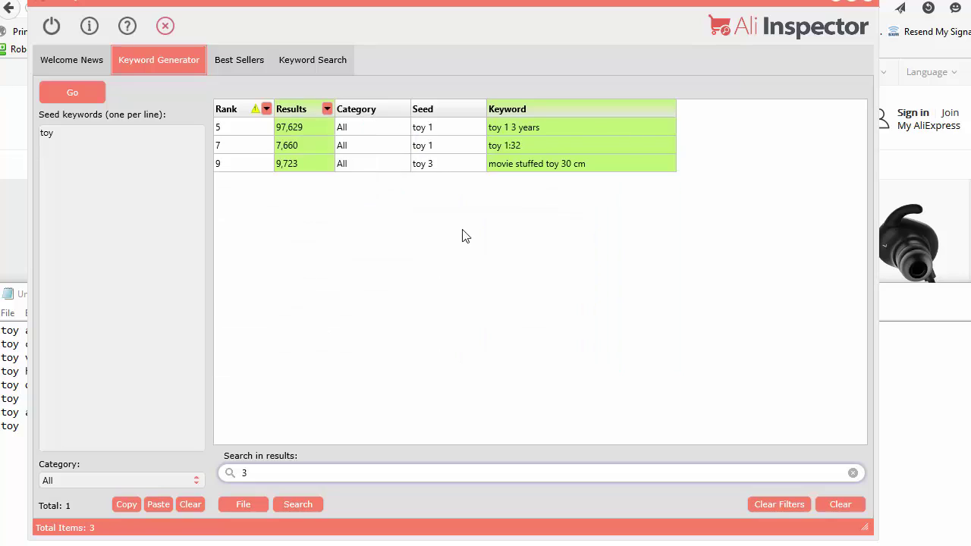
Clear the keyword filters, empty the search within results and hide its search field
click(783, 507)
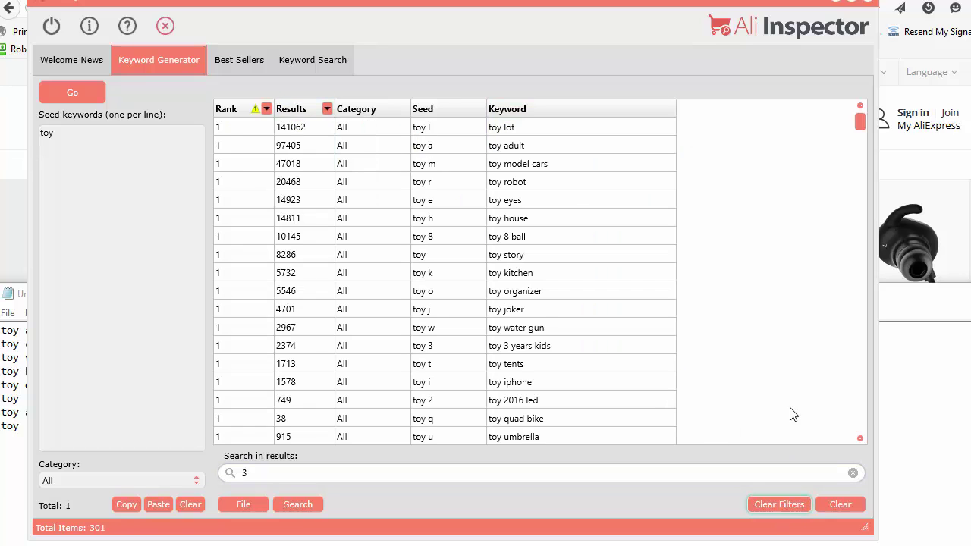
click(853, 474)
click(301, 511)
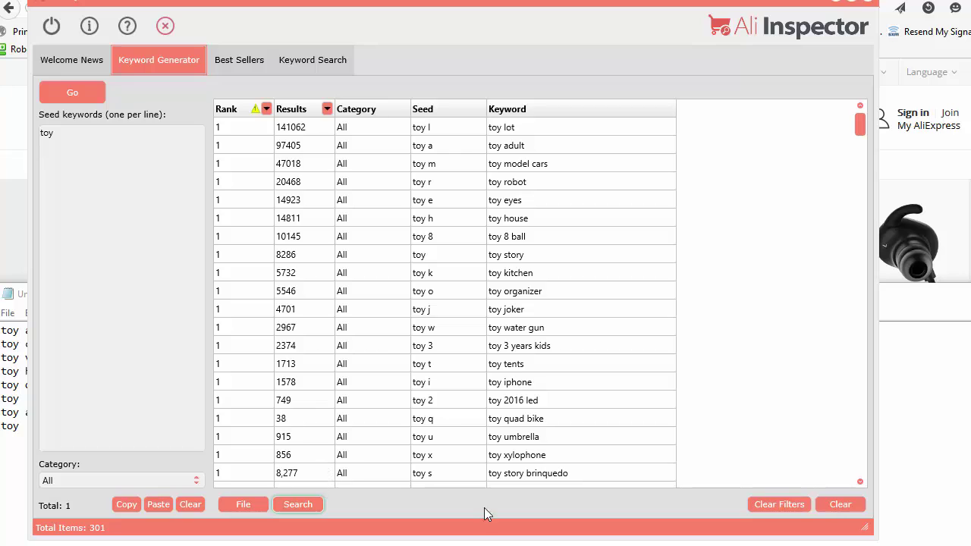
Shorten the Ali Inspector window and review the save, load and folder options for the keyword results
drag(477, 539, 477, 471)
click(237, 432)
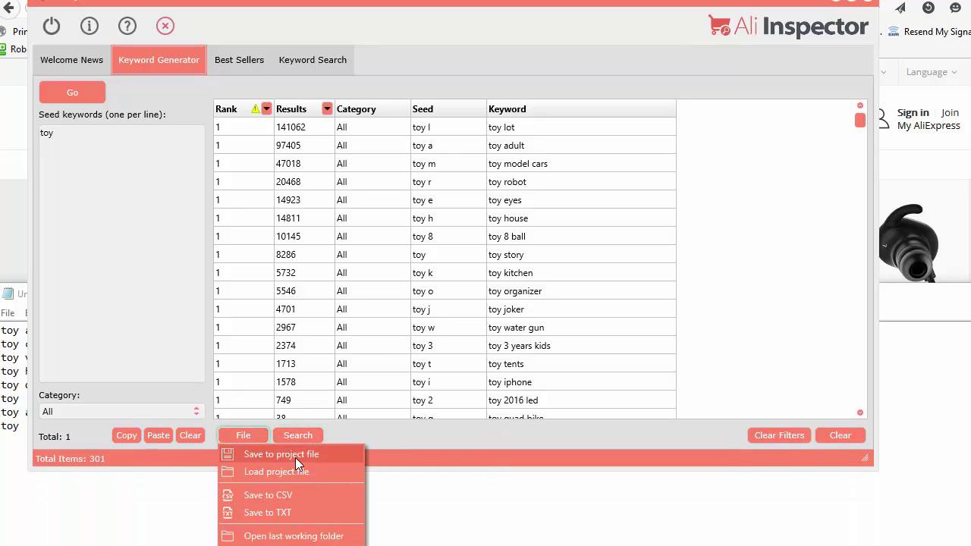
click(443, 240)
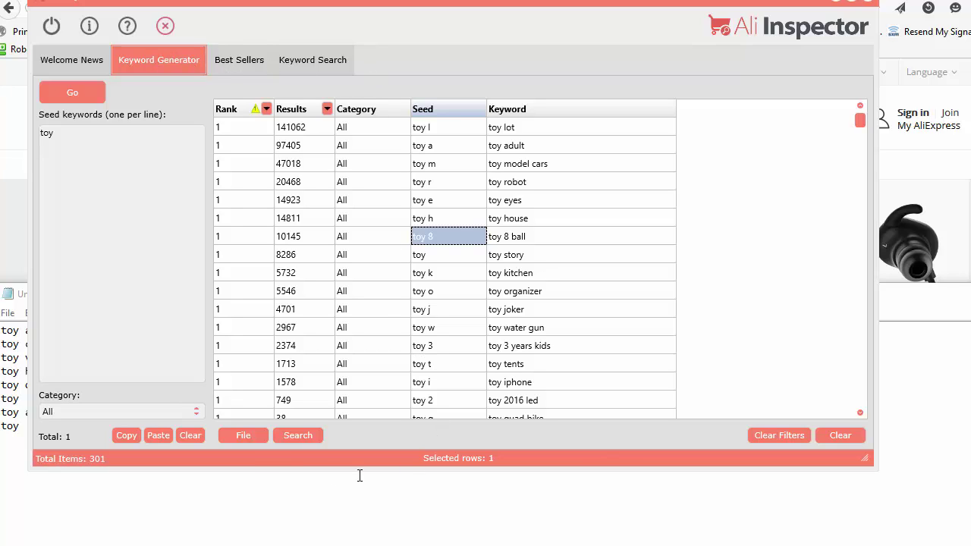
click(244, 437)
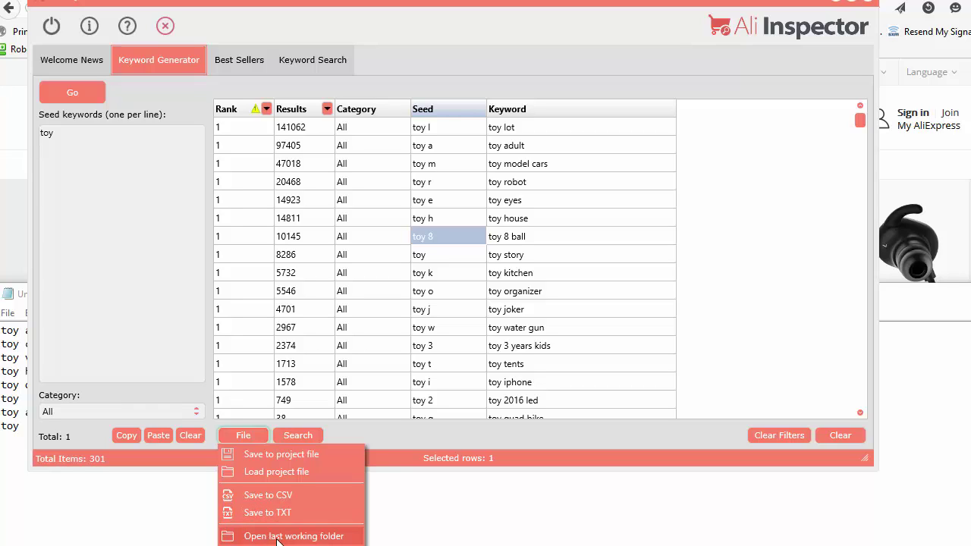
click(436, 475)
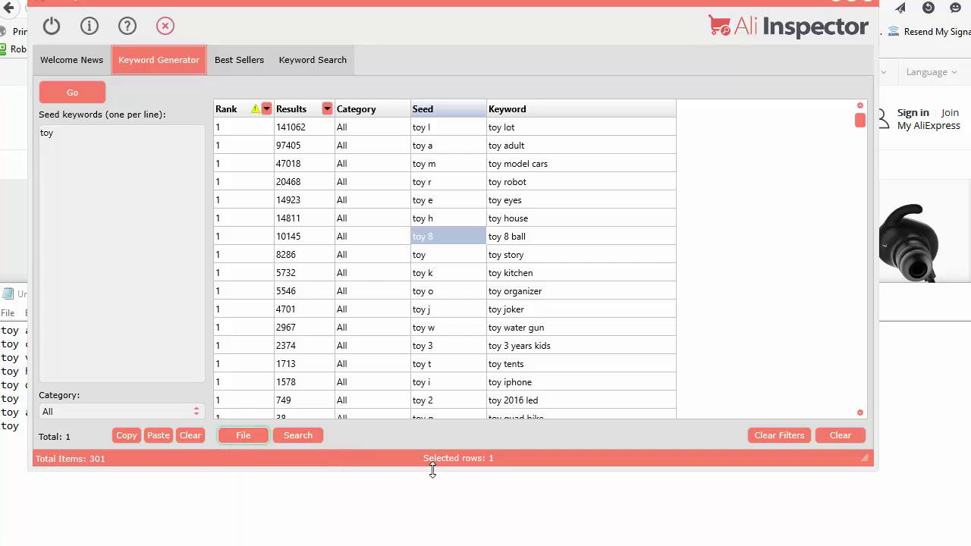
Shorten the window further and save the keyword results as the project file untitled.aikg in the AliInspector folder
drag(432, 471, 385, 447)
click(256, 411)
click(265, 432)
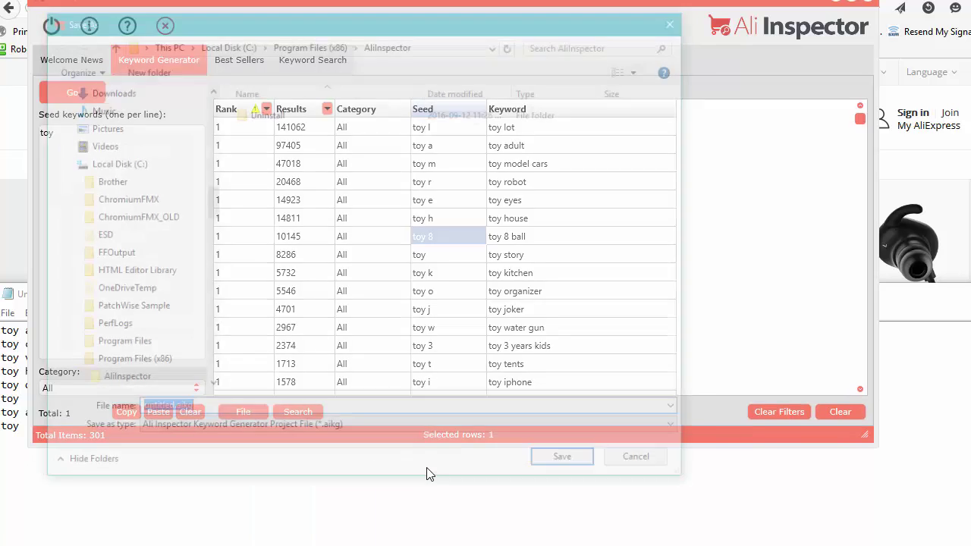
click(568, 464)
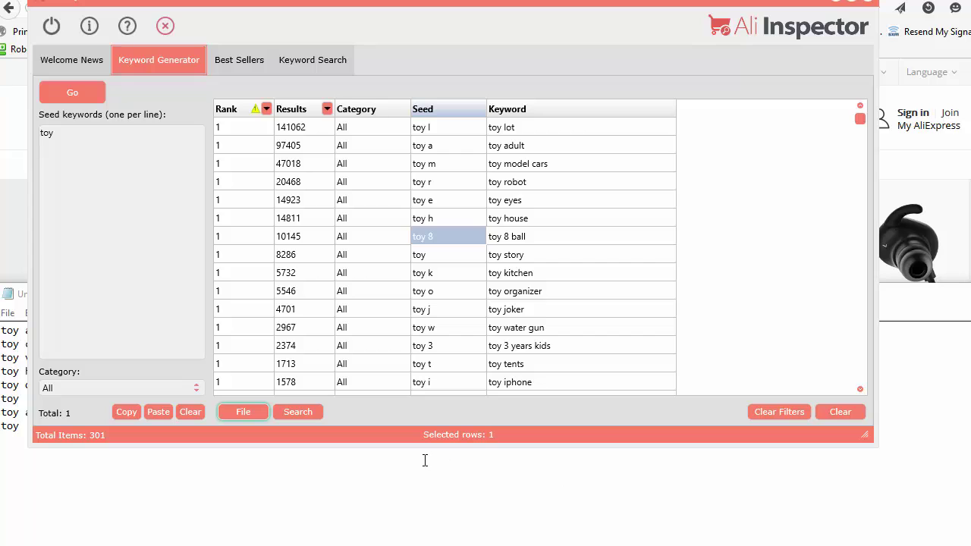
Open the last working folder from Ali Inspector and select the untitled.aikg project file
click(243, 411)
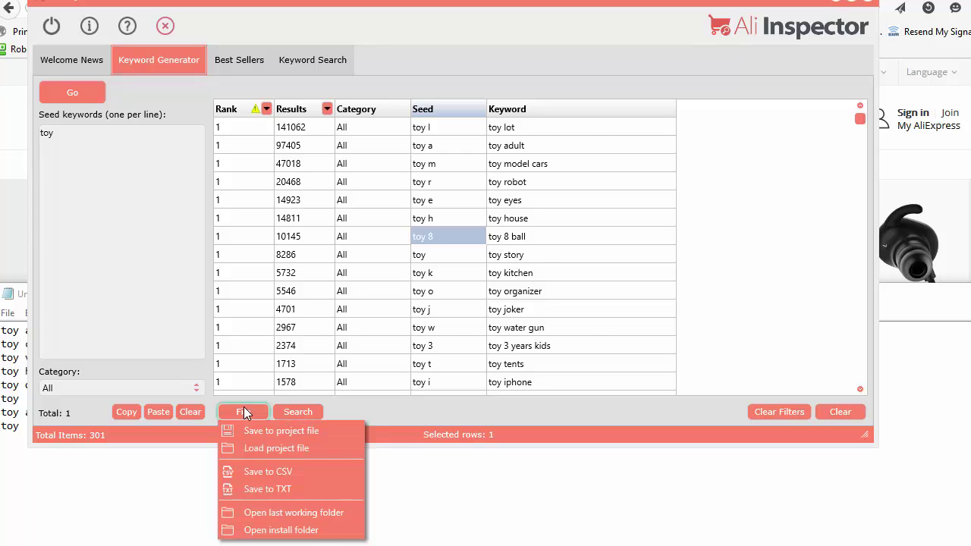
click(317, 518)
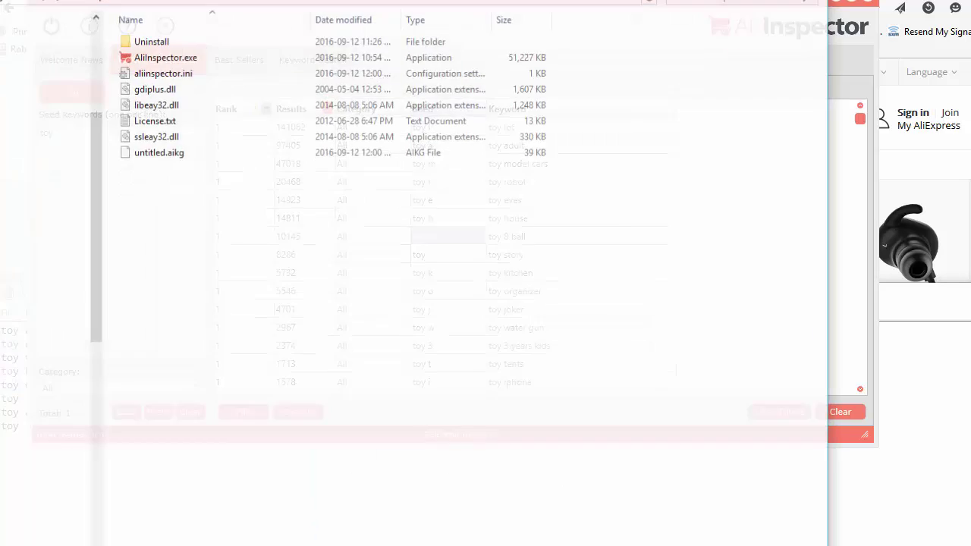
click(167, 161)
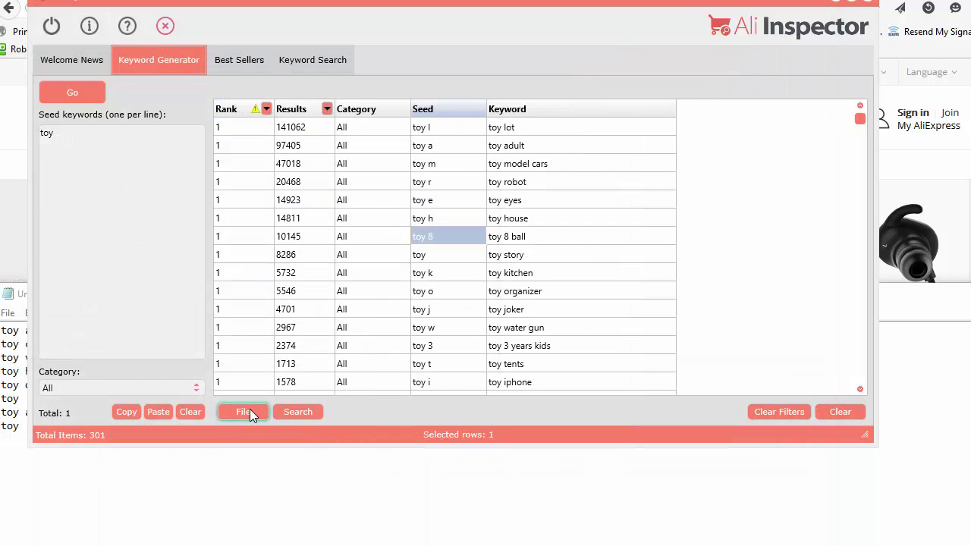
Open Ali Inspector's install folder, return to the application and move its window so the title bar is on screen
click(247, 412)
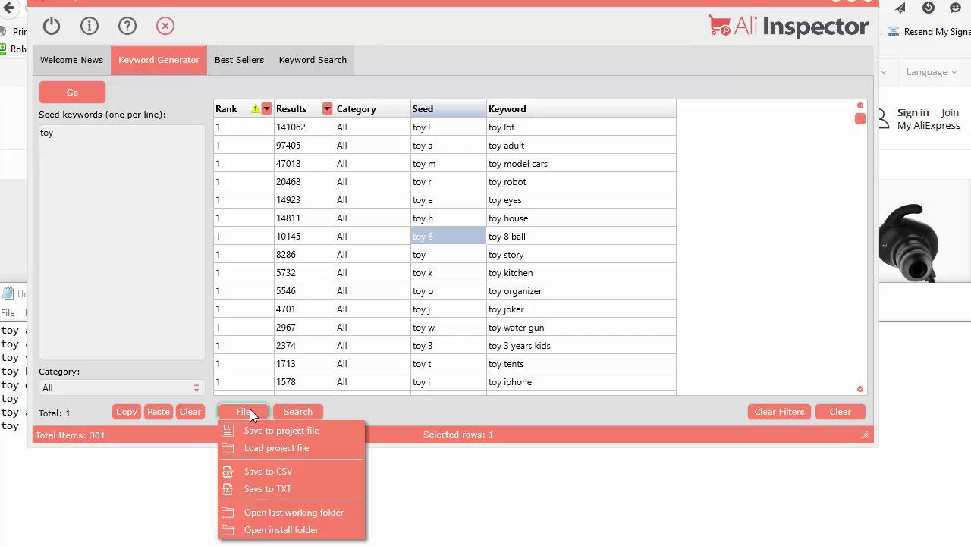
click(289, 535)
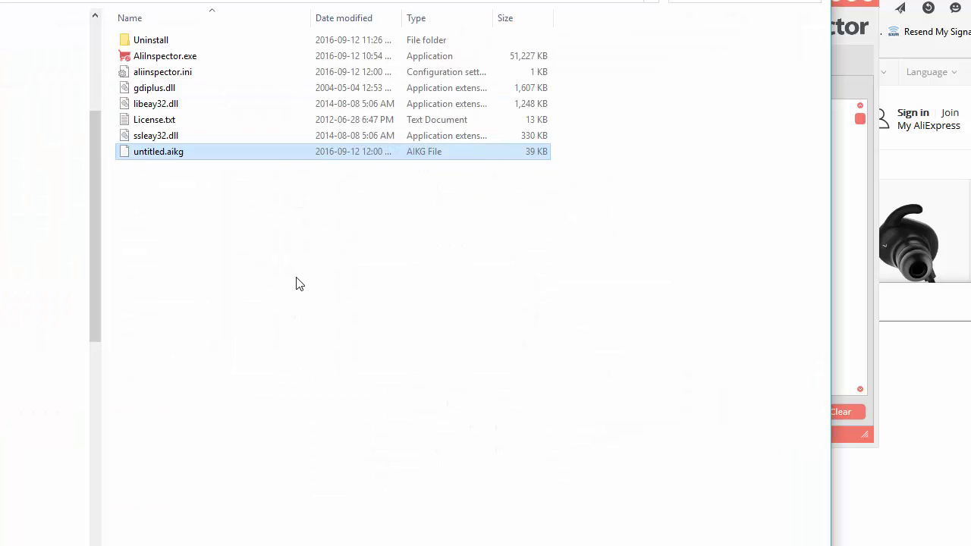
click(559, 6)
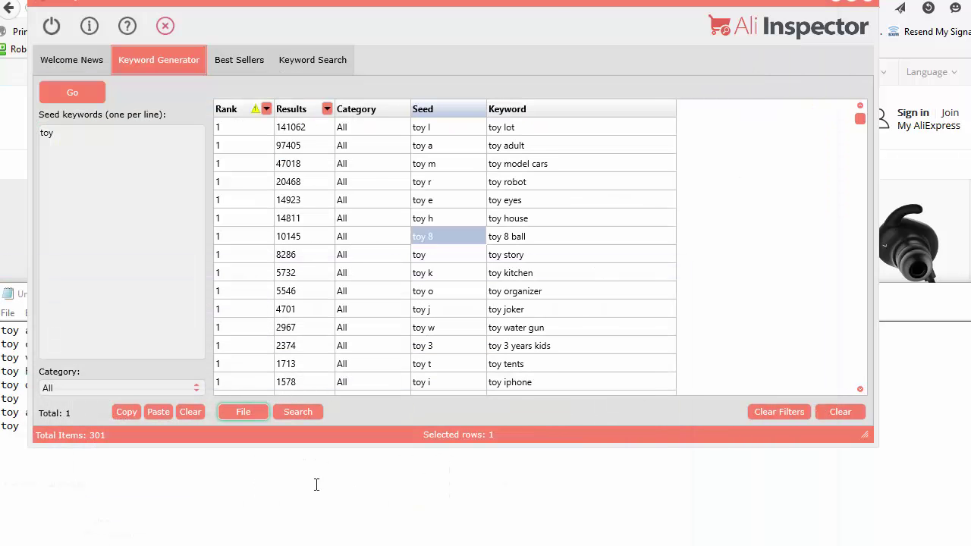
drag(560, 10, 547, 25)
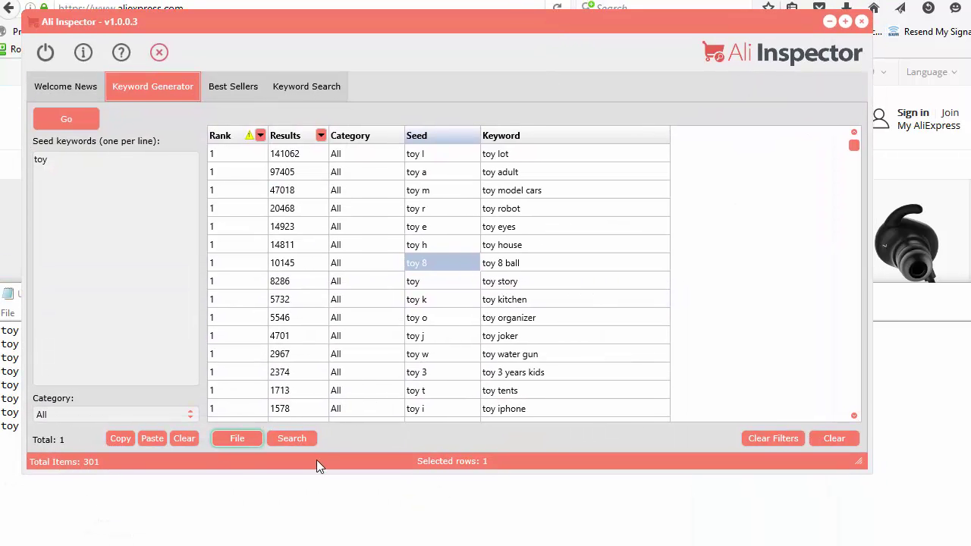